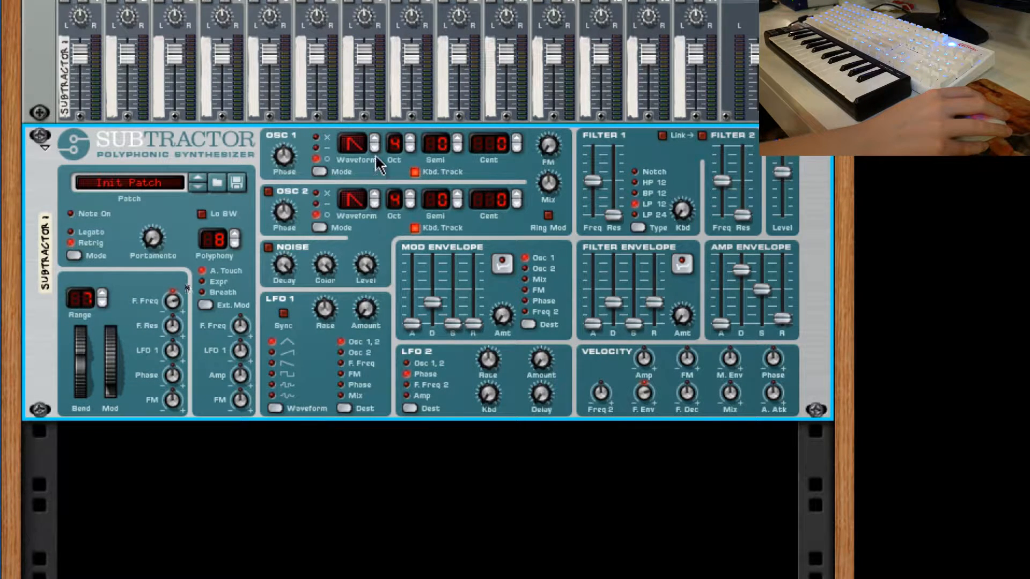
Audition Oscillator 1's waveforms by stepping upward from the sawtooth through square and triangle to waveform 32
left_click(378, 138)
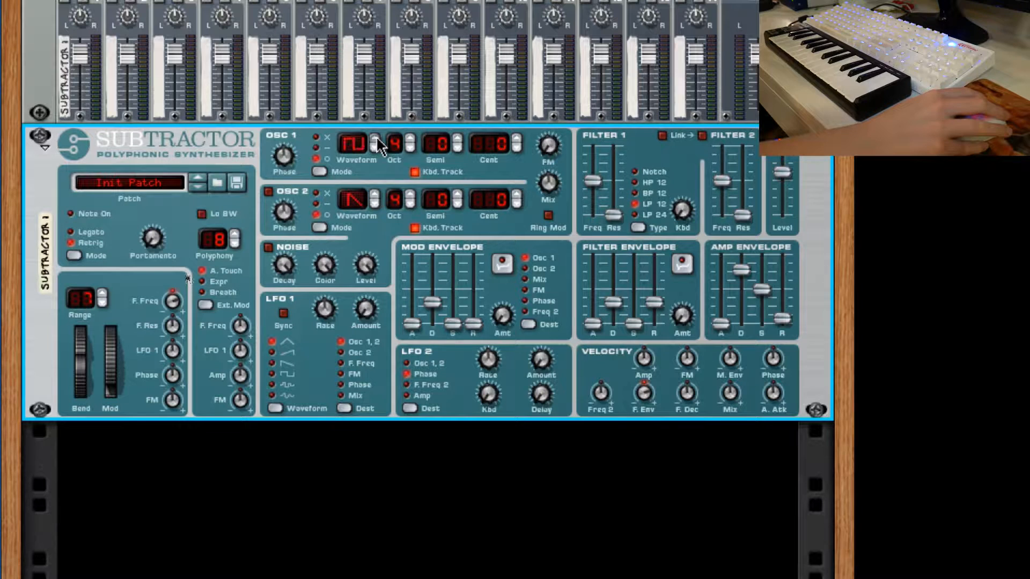
left_click(377, 139)
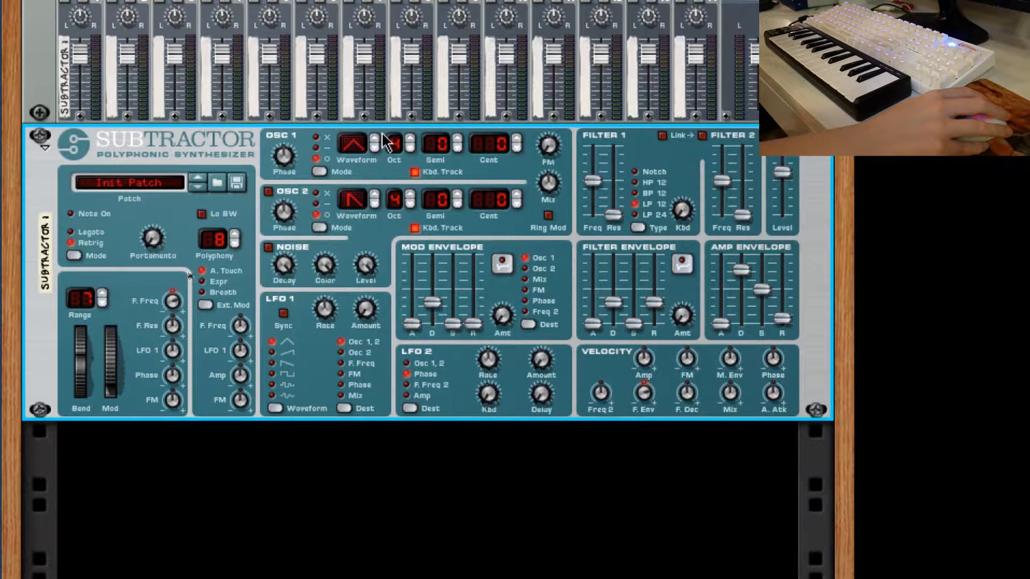
left_click(376, 138)
left_click(376, 138)
left_click(375, 138)
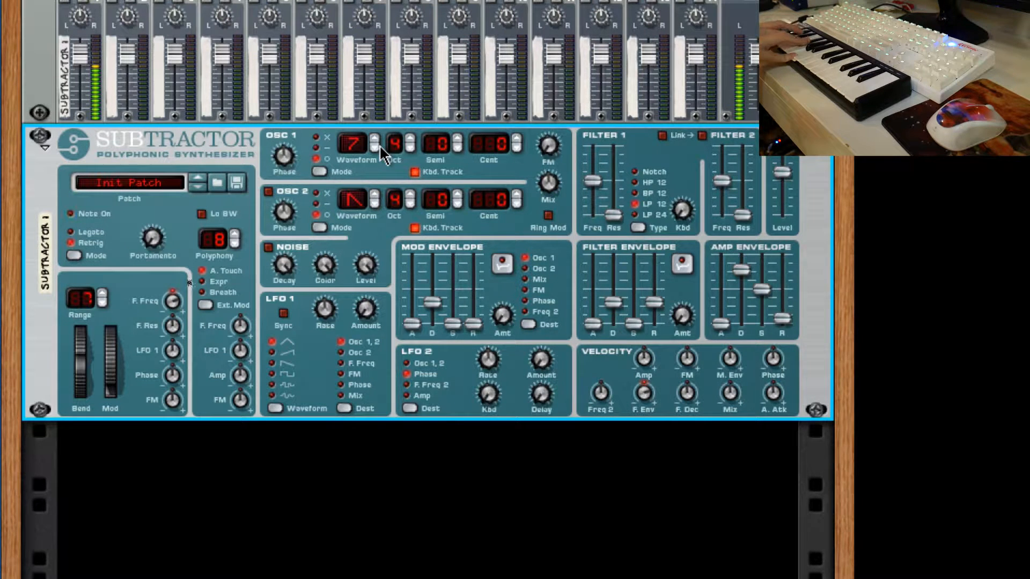
left_click(374, 138)
left_click(374, 138)
left_click(375, 138)
left_click(374, 138)
left_click(374, 138)
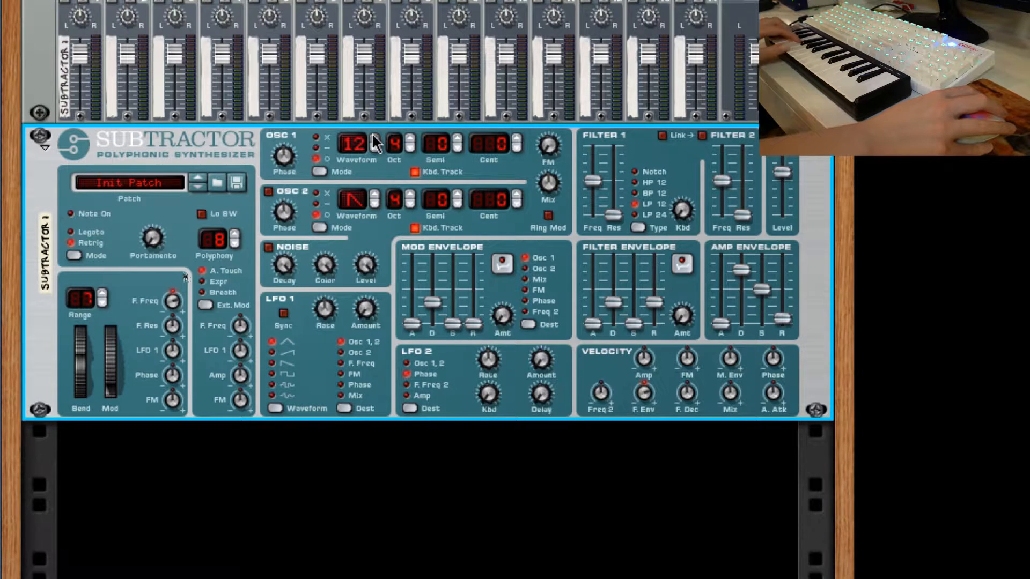
left_click(374, 139)
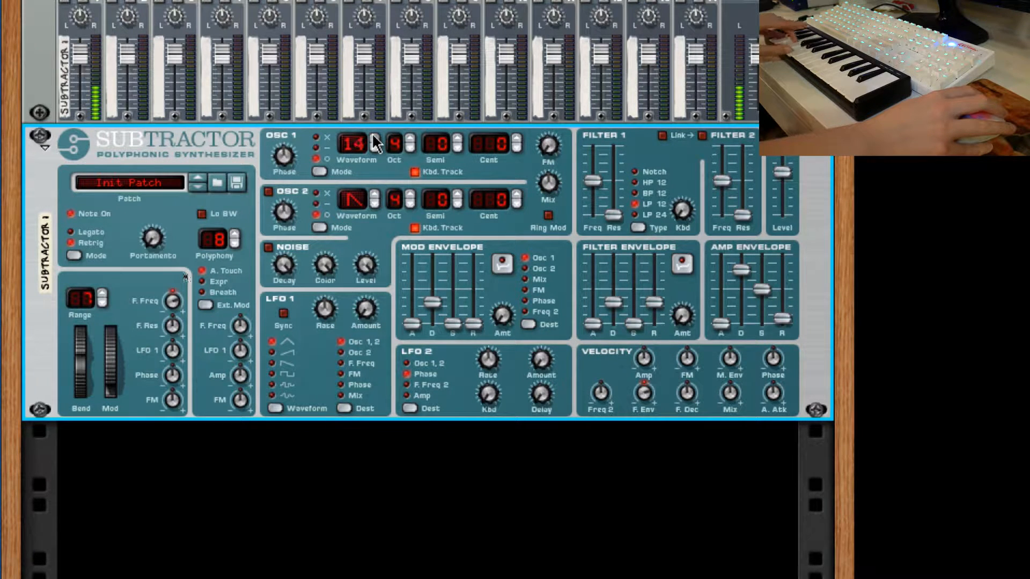
left_click(374, 139)
left_click(375, 138)
left_click(374, 139)
left_click(374, 138)
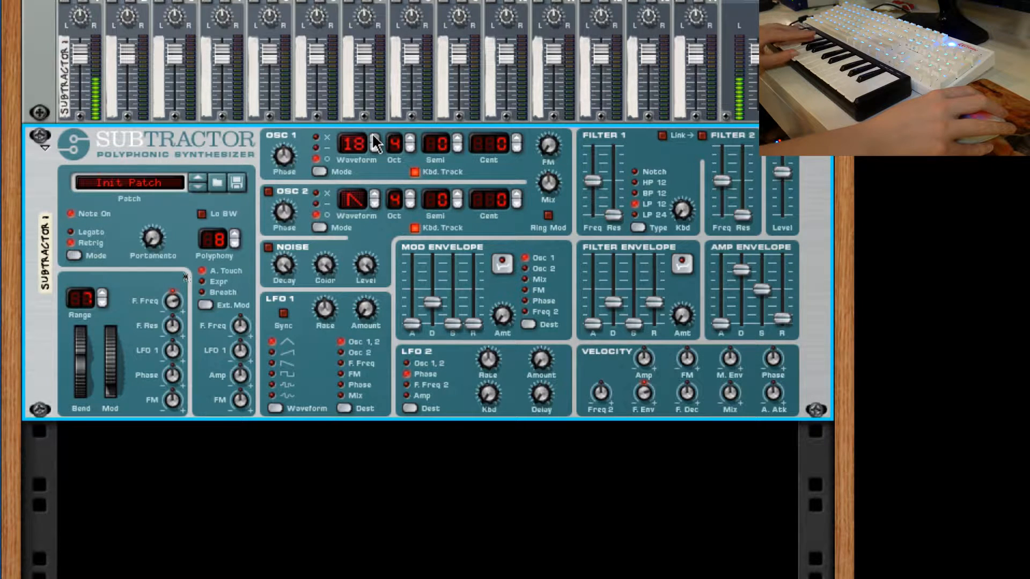
left_click(375, 139)
left_click(375, 138)
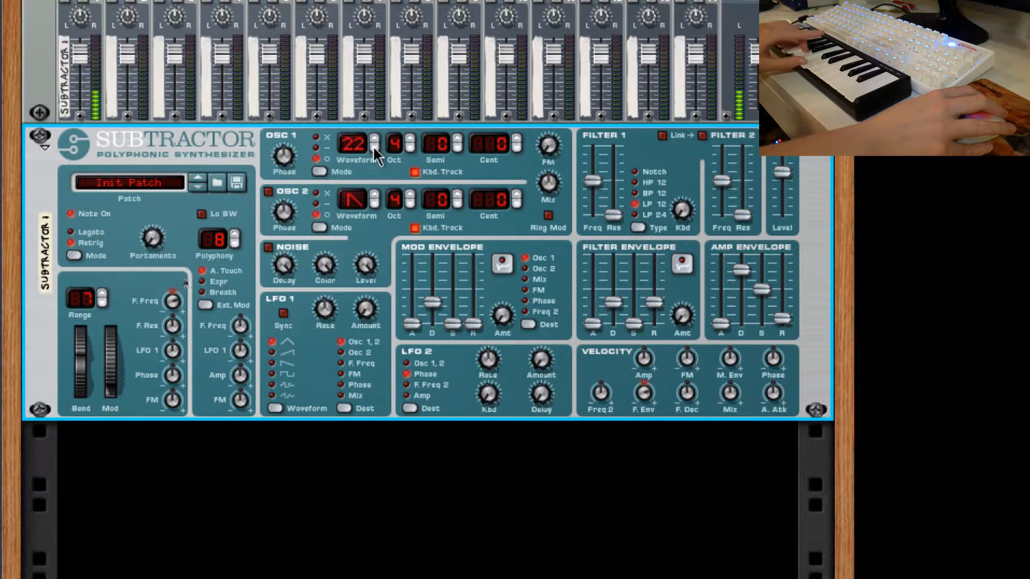
left_click(374, 138)
left_click(374, 138)
left_click(375, 138)
left_click(375, 139)
left_click(374, 138)
left_click(374, 138)
left_click(374, 138)
left_click(374, 138)
left_click(374, 139)
left_click(374, 139)
left_click(374, 138)
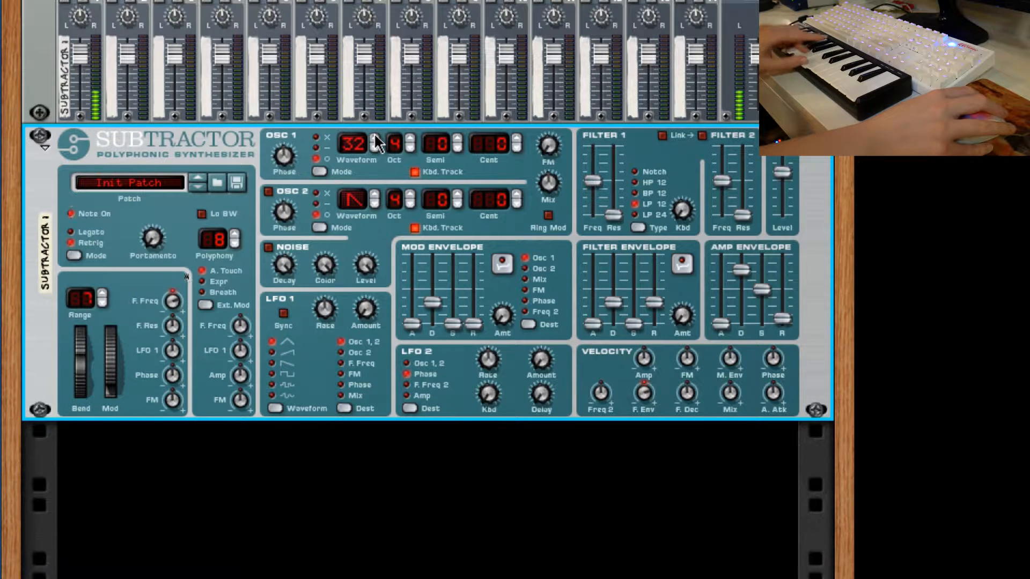
Step Oscillator 1's waveform back down to the square wave
left_click(372, 148)
left_click(372, 148)
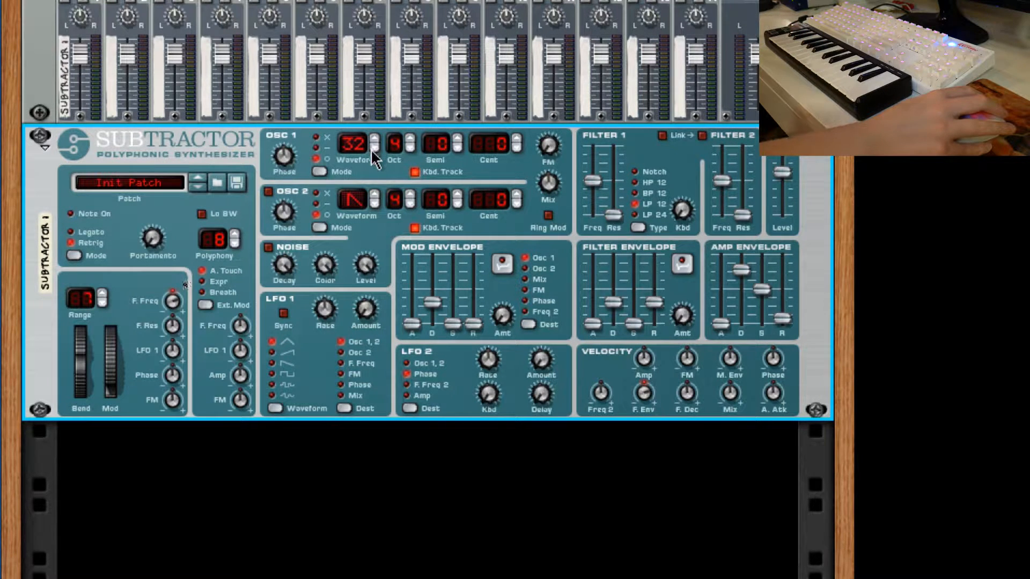
left_click(373, 150)
left_click(373, 150)
left_click(373, 150)
left_click(373, 150)
left_click(373, 150)
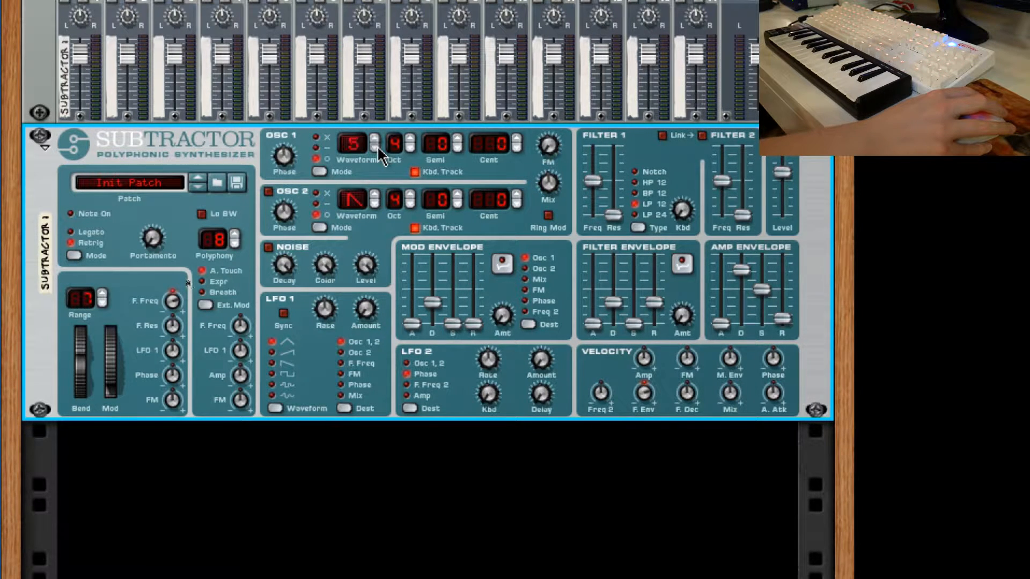
left_click(376, 148)
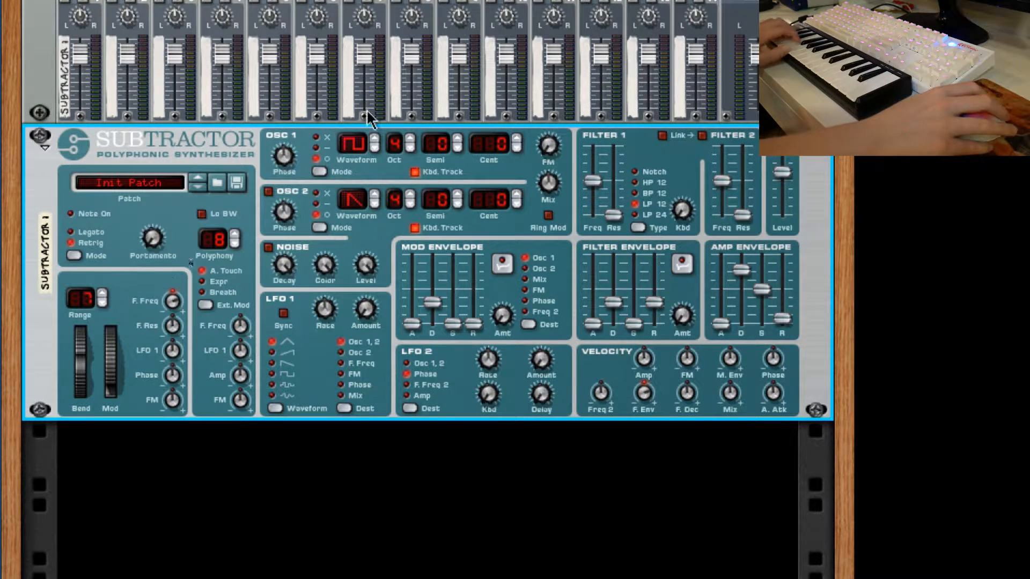
Try Oscillator 1 at octave 1, set its octave to 3, and turn on Oscillator 2
left_click(411, 149)
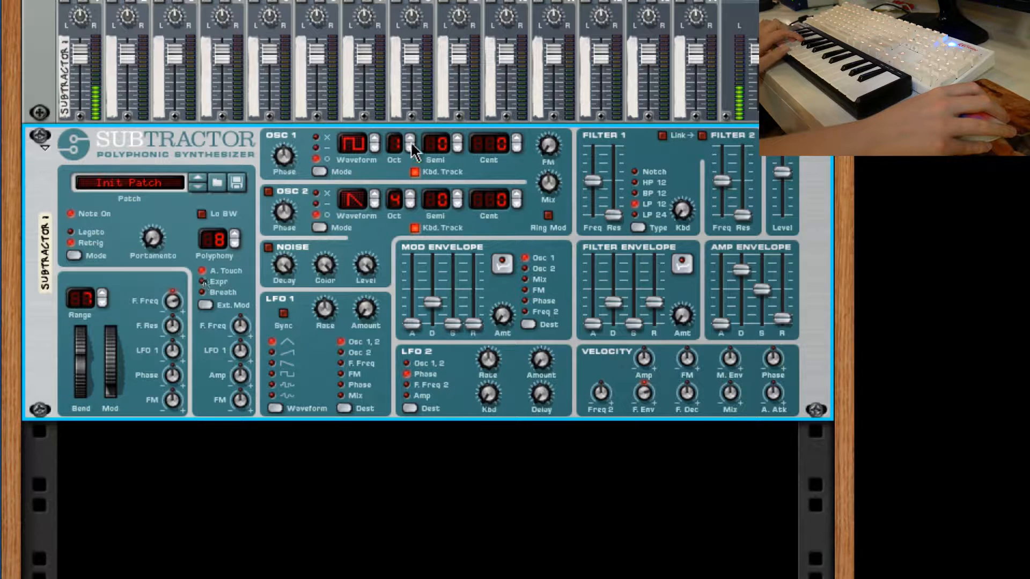
left_click(413, 138)
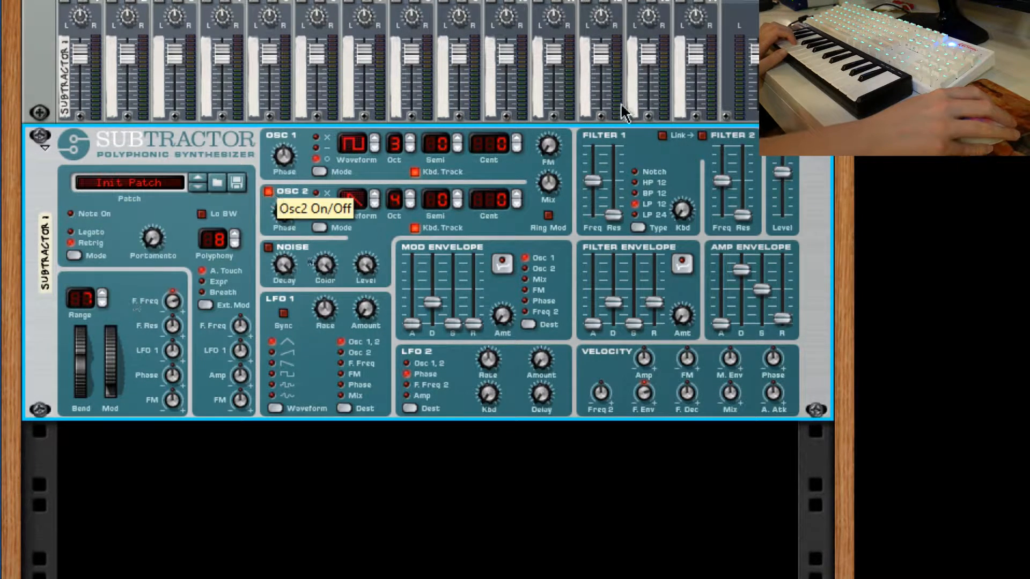
left_click(269, 191)
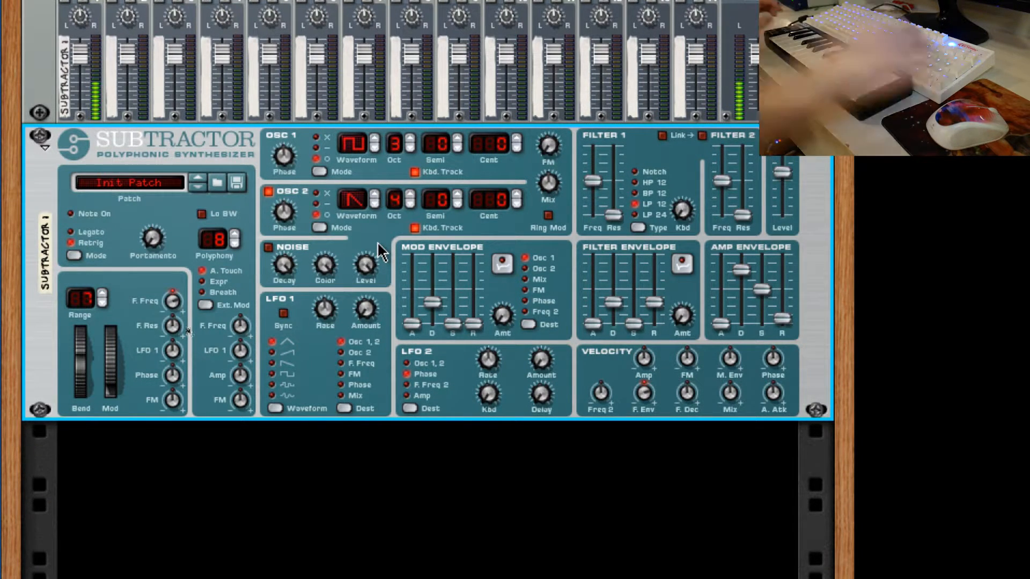
Try Oscillator 2 at octave 2 and return it to octave 4
left_click(410, 206)
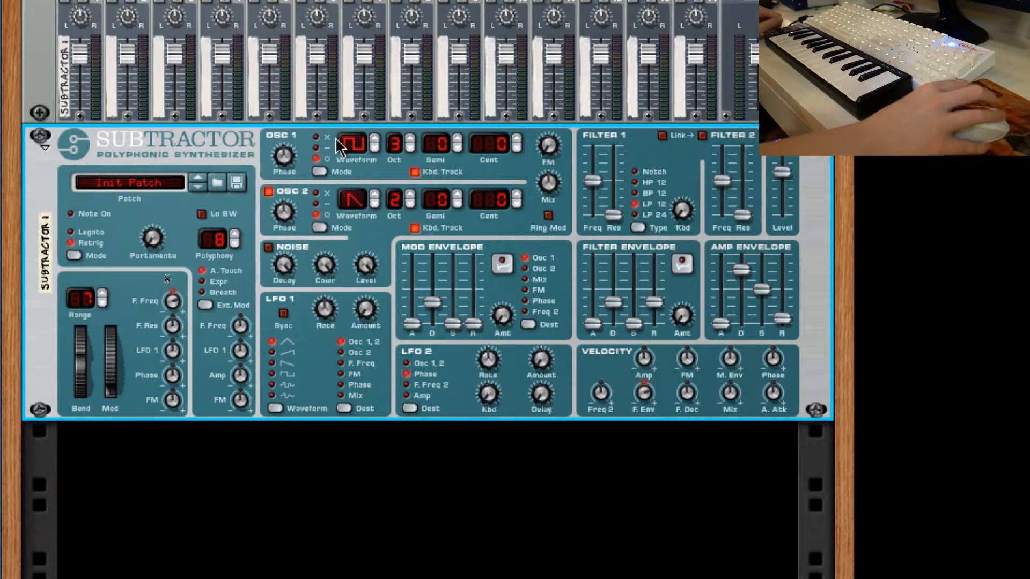
left_click(410, 194)
left_click(410, 195)
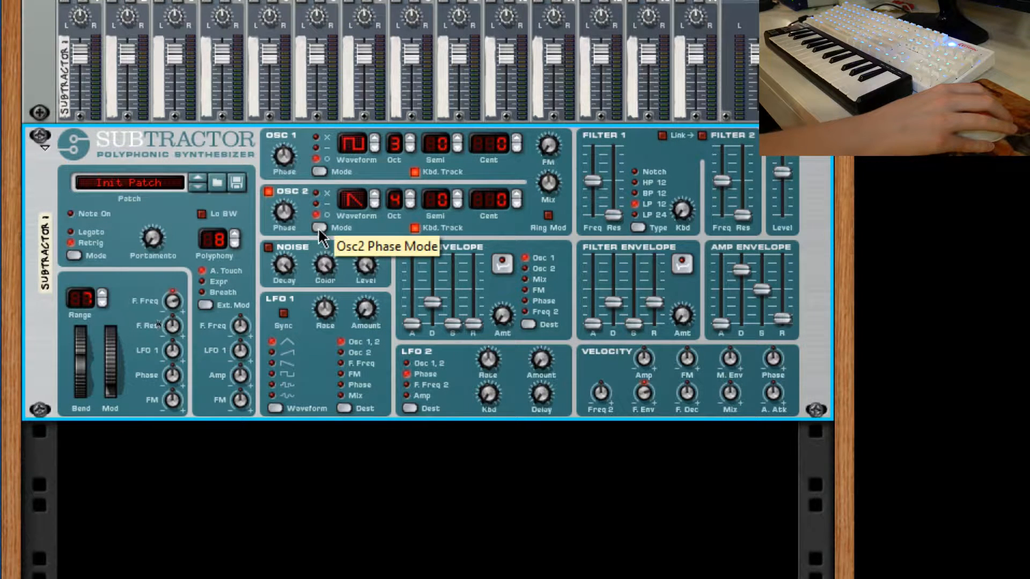
Set Oscillator 1's phase mode to subtraction (–) and Oscillator 2's phase mode to multiplication (x)
left_click(319, 175)
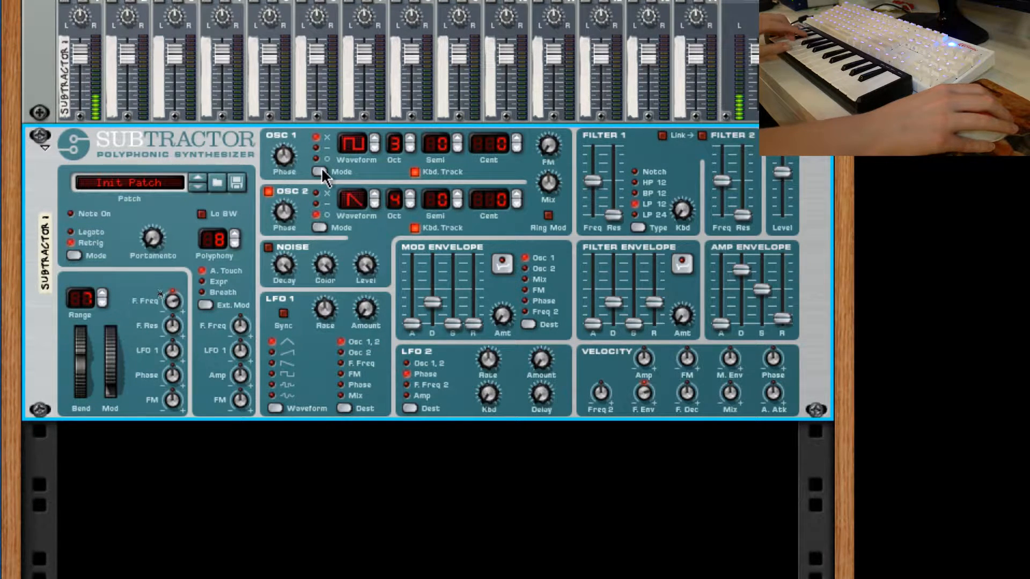
left_click(320, 171)
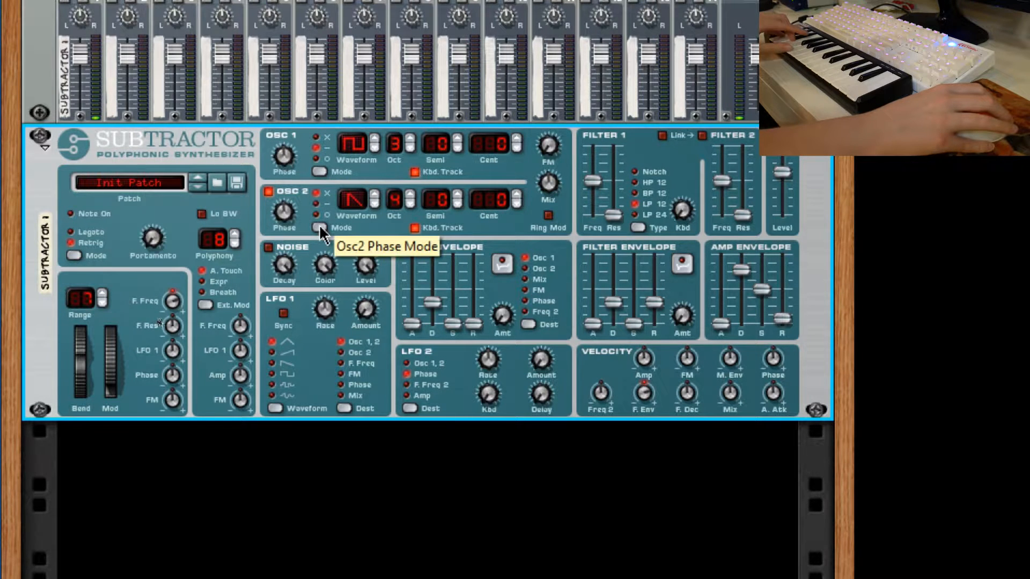
left_click(320, 226)
left_click(320, 171)
left_click(320, 171)
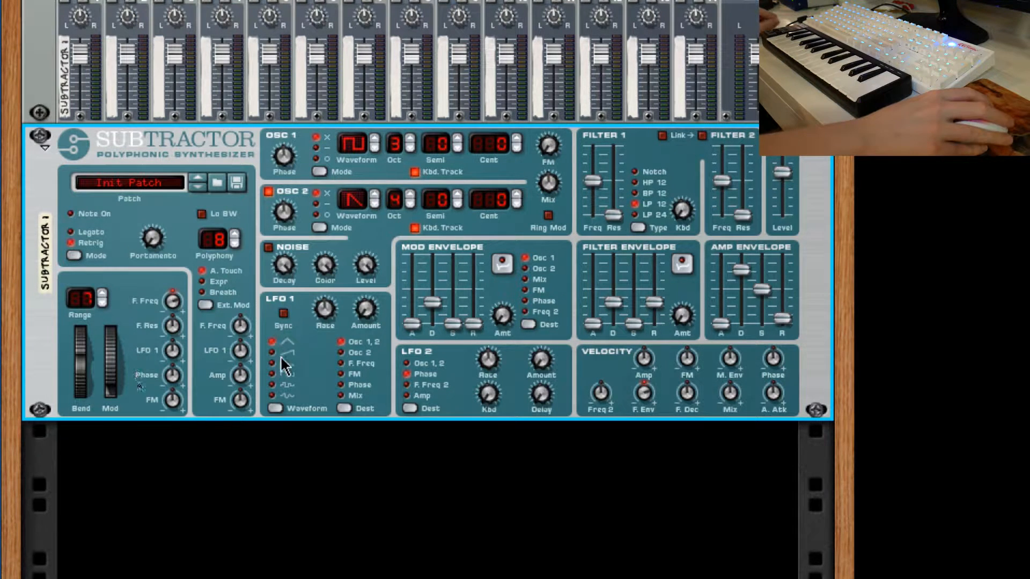
left_click(322, 171)
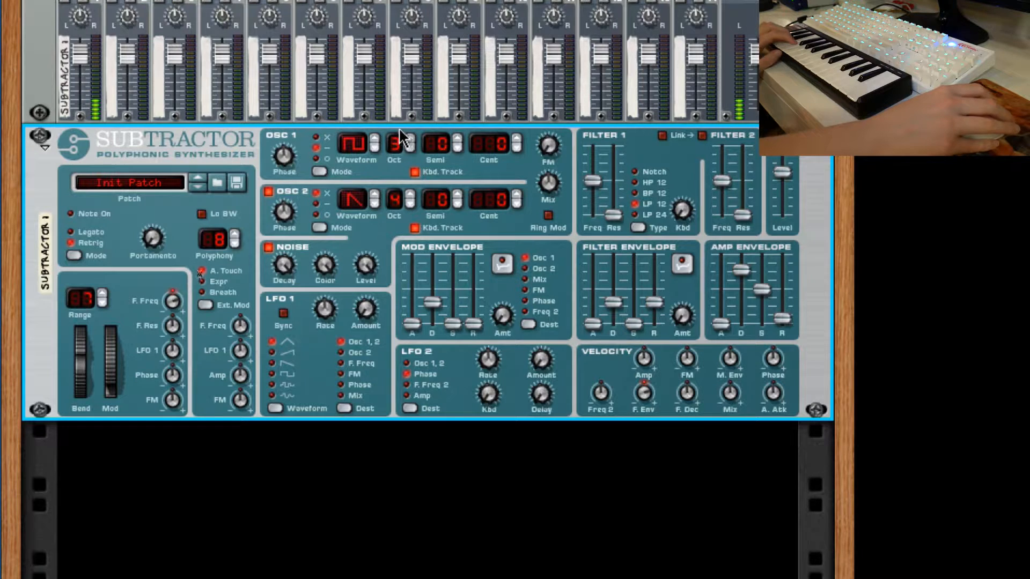
Lower both oscillators to octave 1 and adjust the noise generator's color and level
left_click(411, 149)
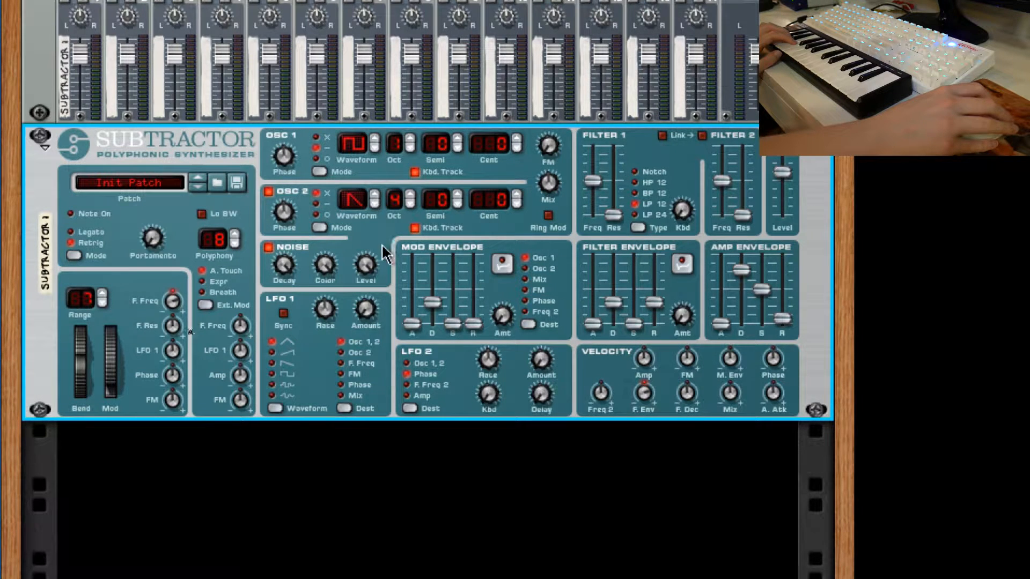
left_click(409, 204)
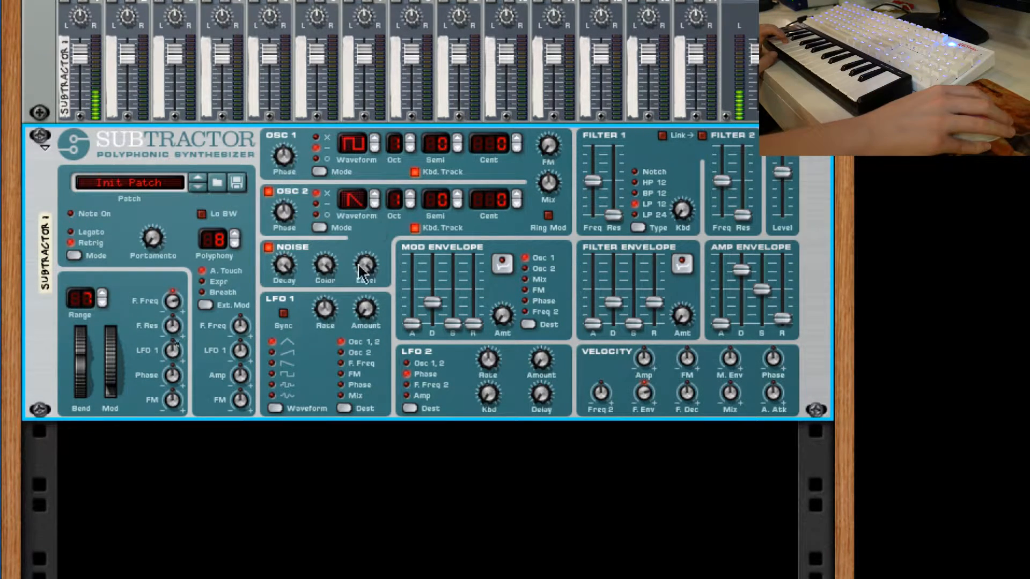
left_click_drag(316, 280, 322, 335)
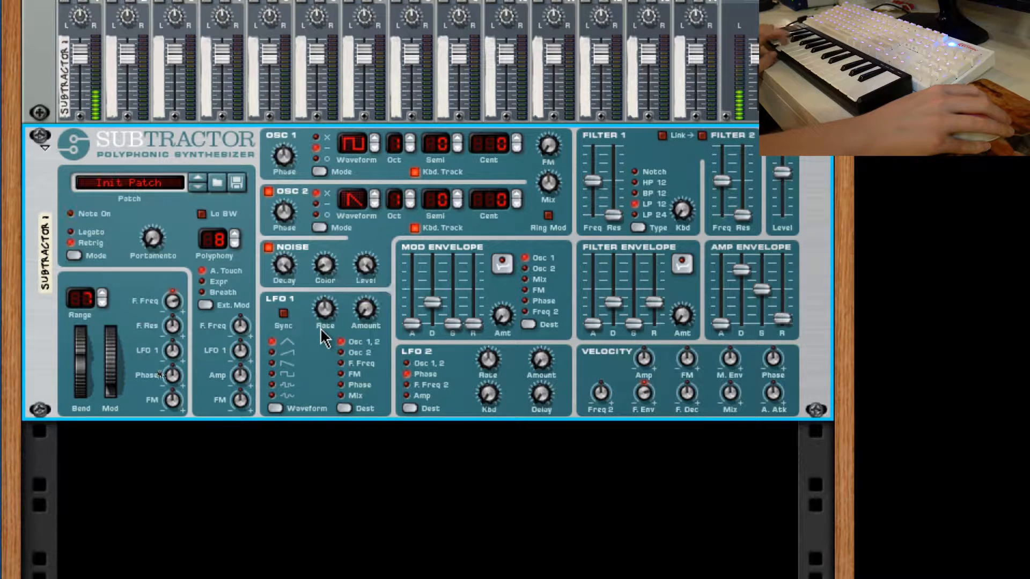
left_click_drag(362, 261, 354, 320)
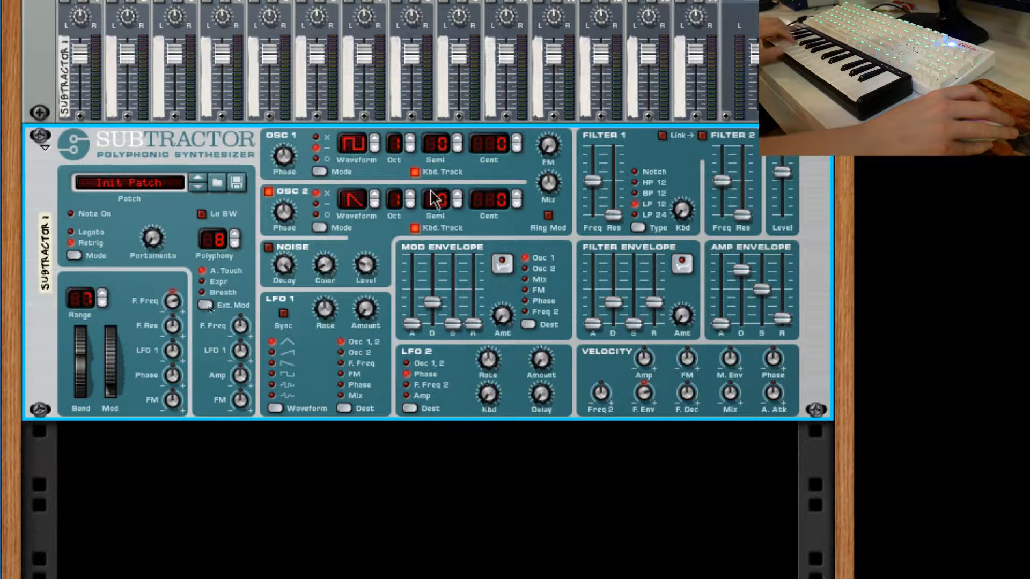
Set Oscillator 2's octave to 4 and Oscillator 1's octave to 3
left_click(410, 196)
left_click(410, 141)
left_click(410, 140)
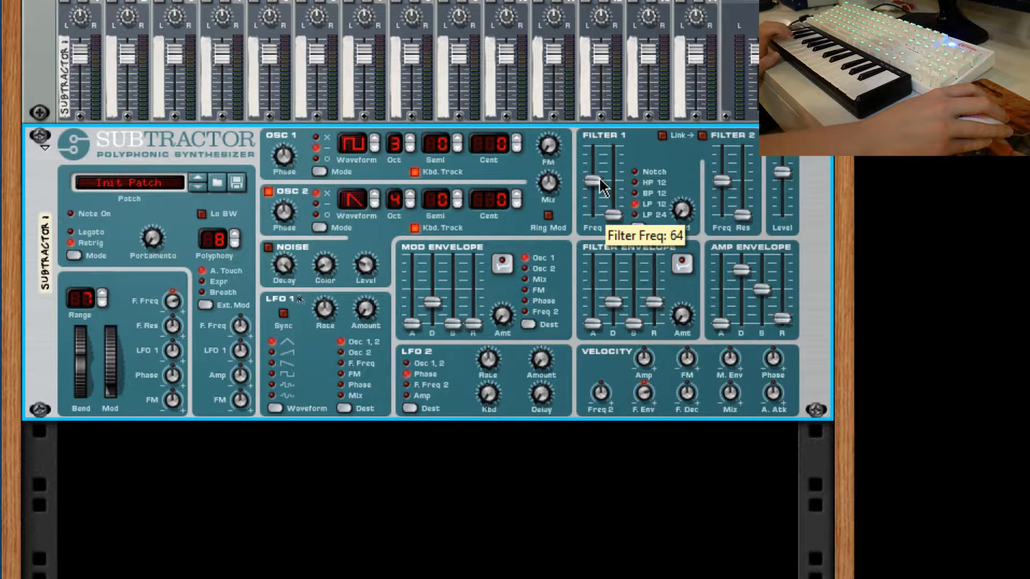
Raise Filter 1's frequency and resonance slightly and cycle through its filter types to Notch
mouse_move(599, 180)
left_mouse_down()
mouse_move(598, 153)
mouse_move(600, 197)
mouse_move(601, 152)
mouse_move(603, 196)
mouse_move(604, 168)
left_mouse_up()
left_click_drag(615, 217, 594, 187)
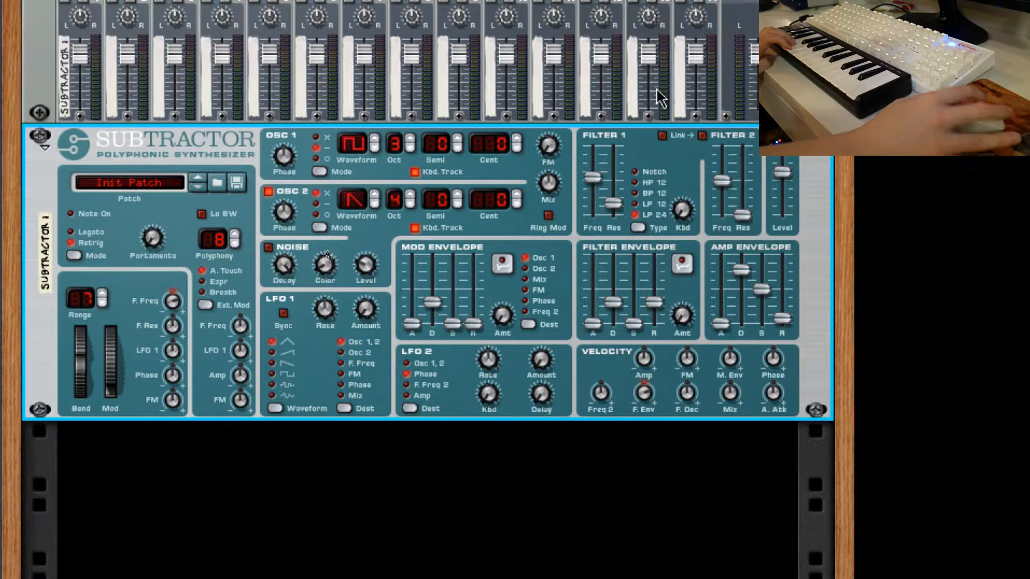
left_click(638, 227)
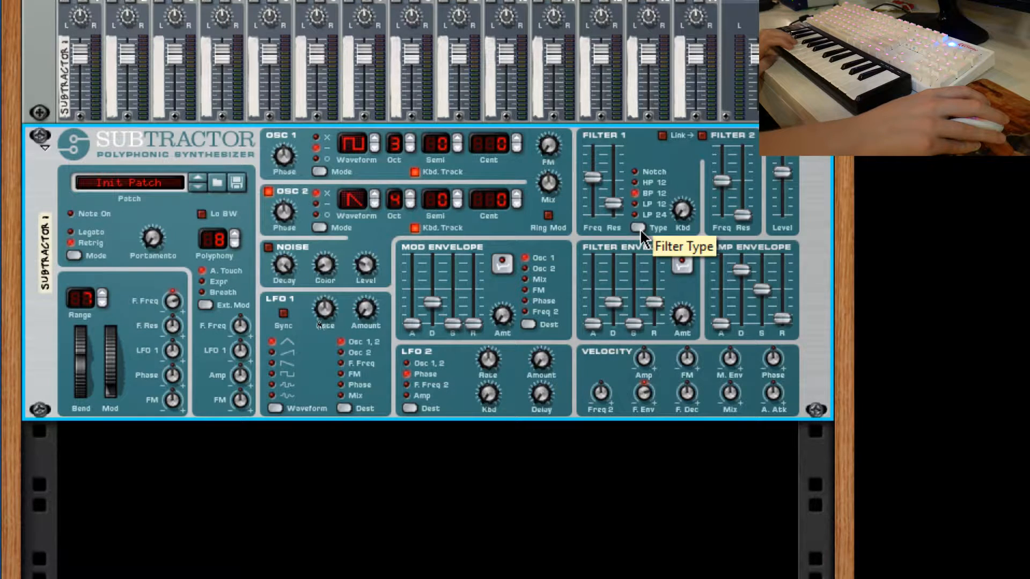
left_click(640, 231)
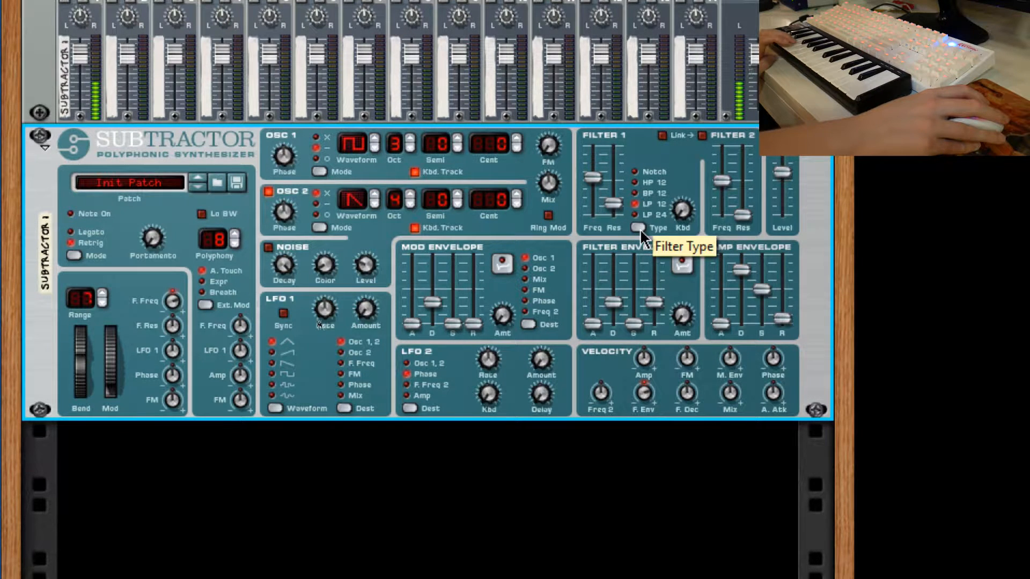
left_click(638, 225)
left_click(639, 225)
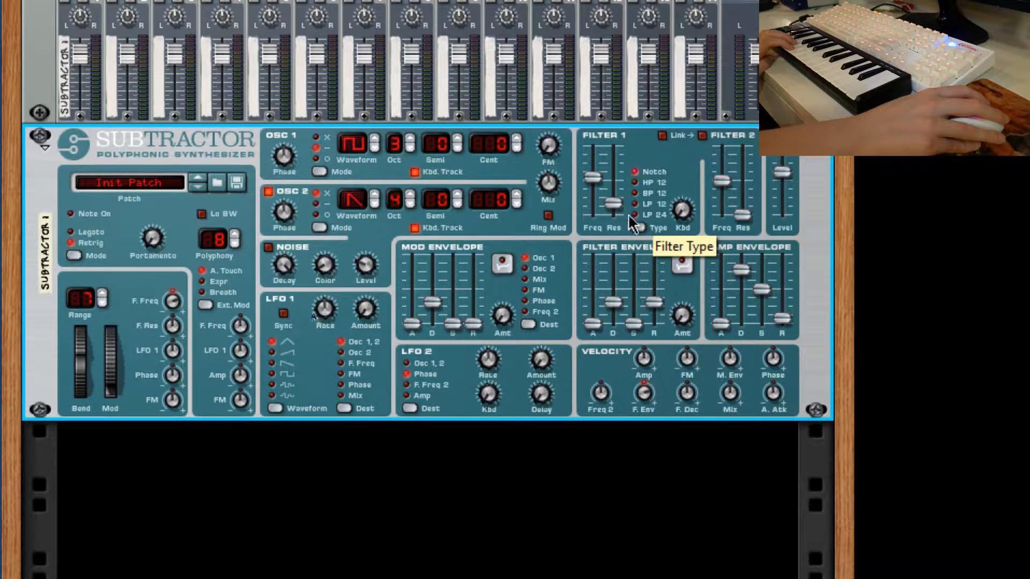
Readjust Filter 1's frequency and resonance and lower the synthesizer's output level
mouse_move(615, 212)
left_mouse_down()
mouse_move(609, 175)
mouse_move(606, 189)
mouse_move(591, 188)
mouse_move(595, 157)
mouse_move(614, 222)
mouse_move(615, 146)
mouse_move(614, 209)
left_mouse_up()
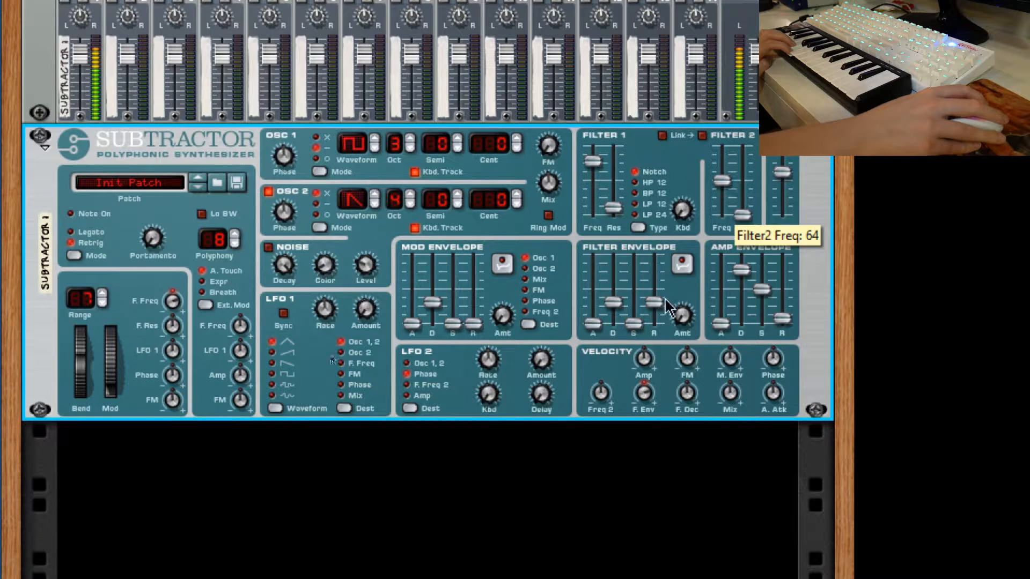
left_click_drag(782, 172, 782, 190)
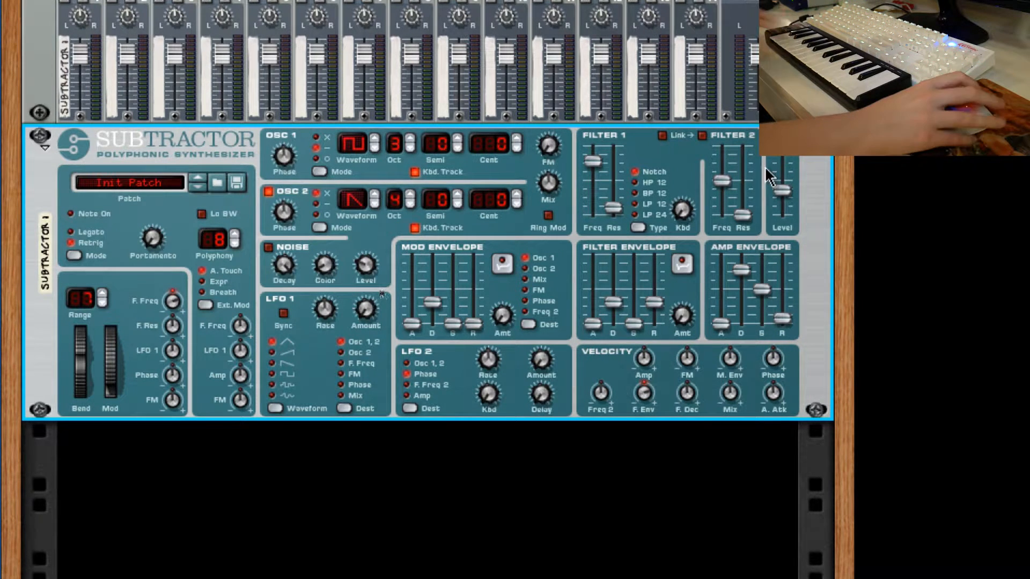
Compare the sound with Filter 2 on and off, leave it on, and link its frequency to Filter 1
left_click(702, 138)
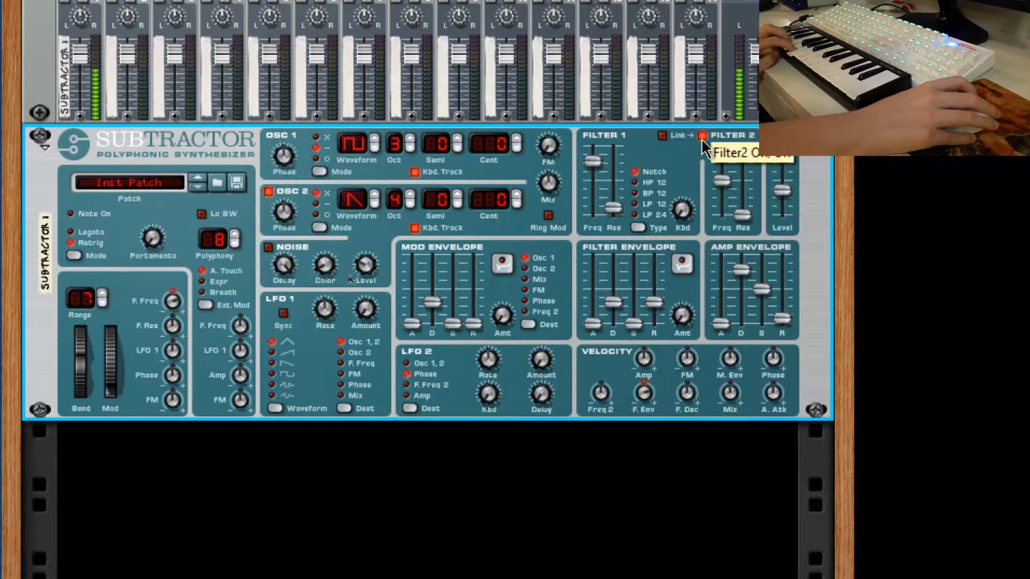
left_click(702, 138)
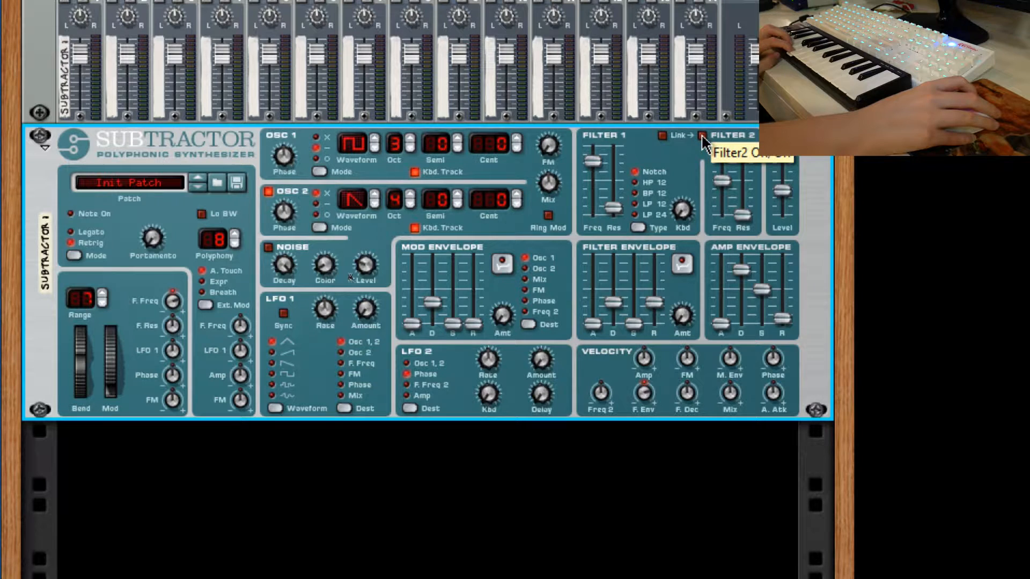
left_click(702, 138)
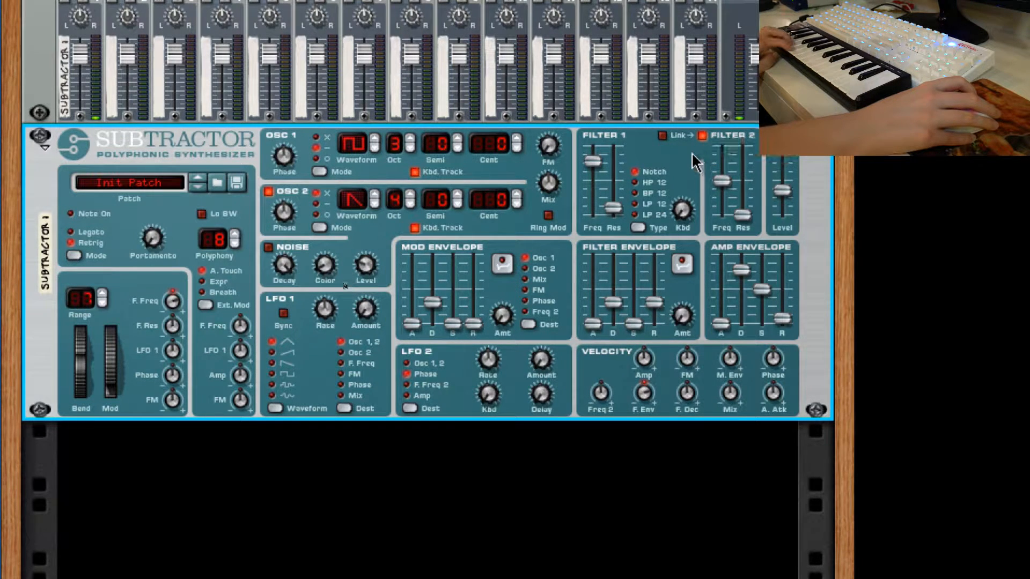
left_click(663, 137)
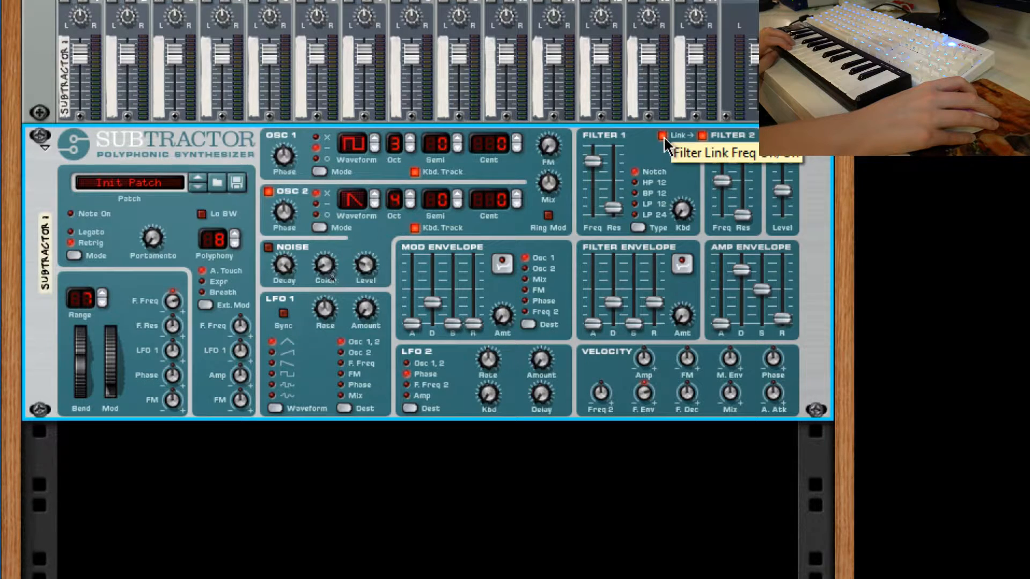
Raise Filter 2's frequency and resonance and cycle Filter 1's type back to Notch
left_click_drag(722, 196, 721, 167)
left_click(638, 227)
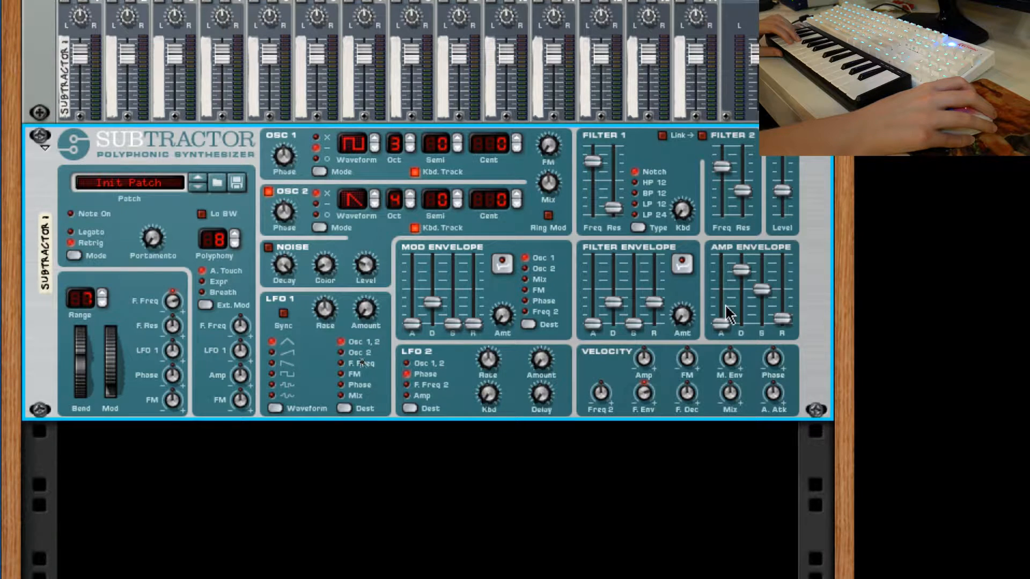
Try the Amp Envelope's attack at 58 and 94 and bring it back to the minimum
mouse_move(728, 313)
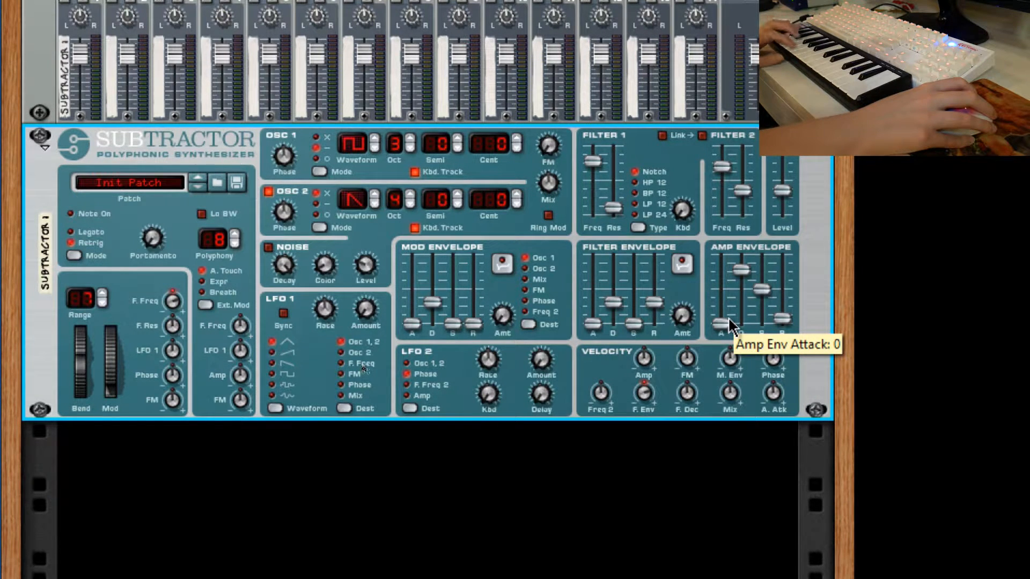
left_click_drag(723, 324, 722, 294)
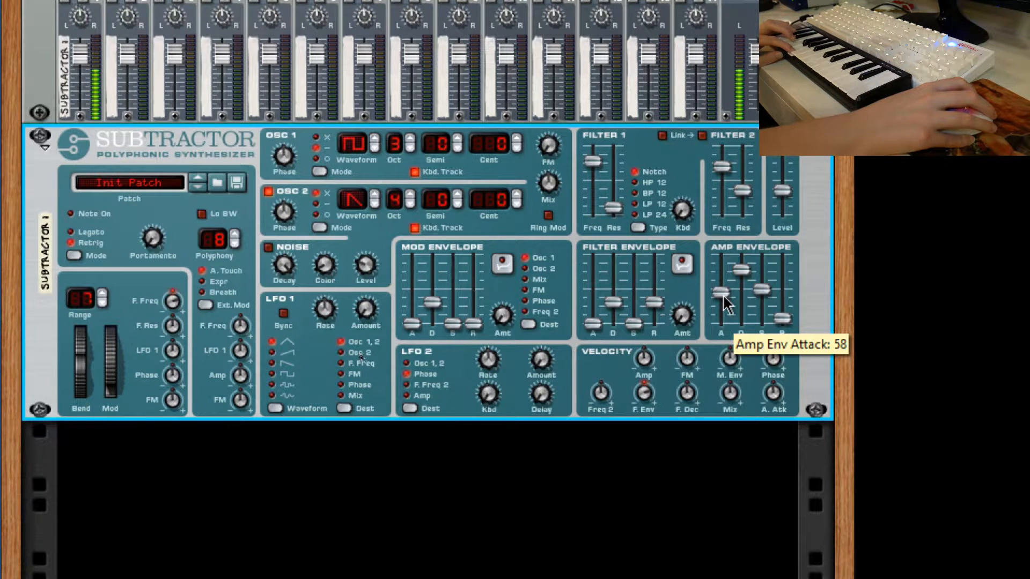
left_click_drag(722, 290, 724, 274)
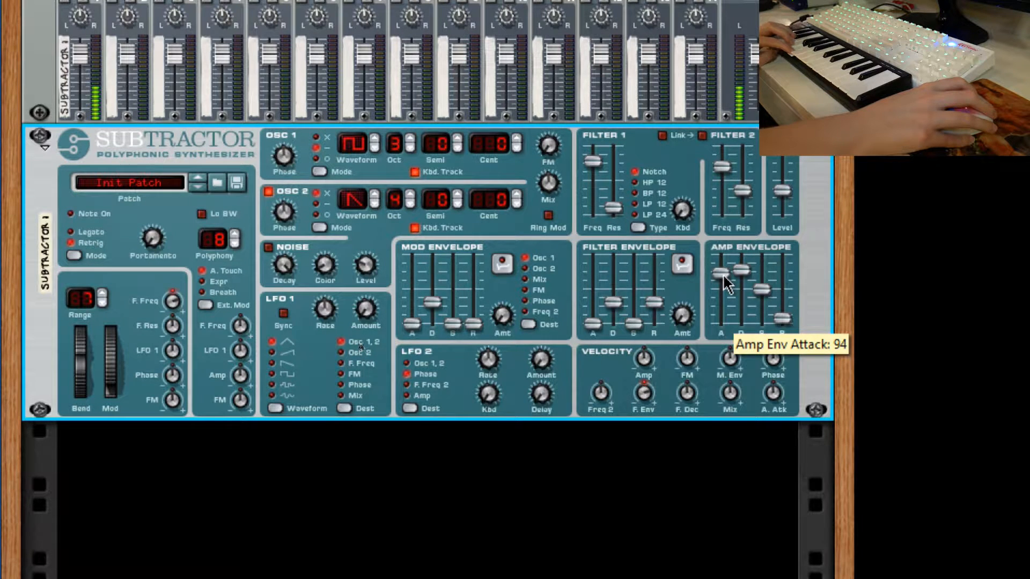
left_click_drag(723, 275, 722, 327)
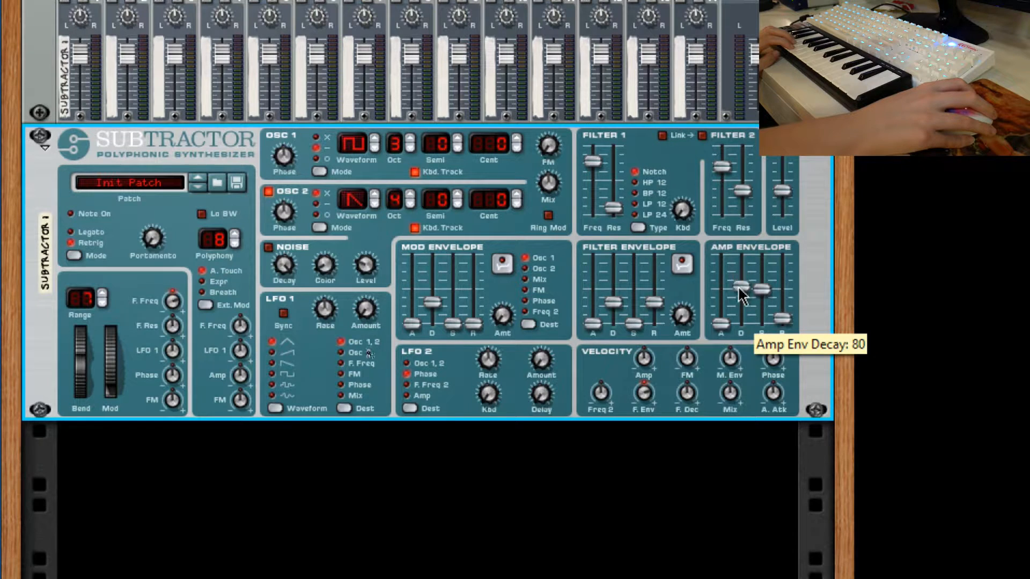
Sweep the Amp Envelope's decay between 7 and 106 and return it to a long setting
left_click_drag(738, 319, 738, 321)
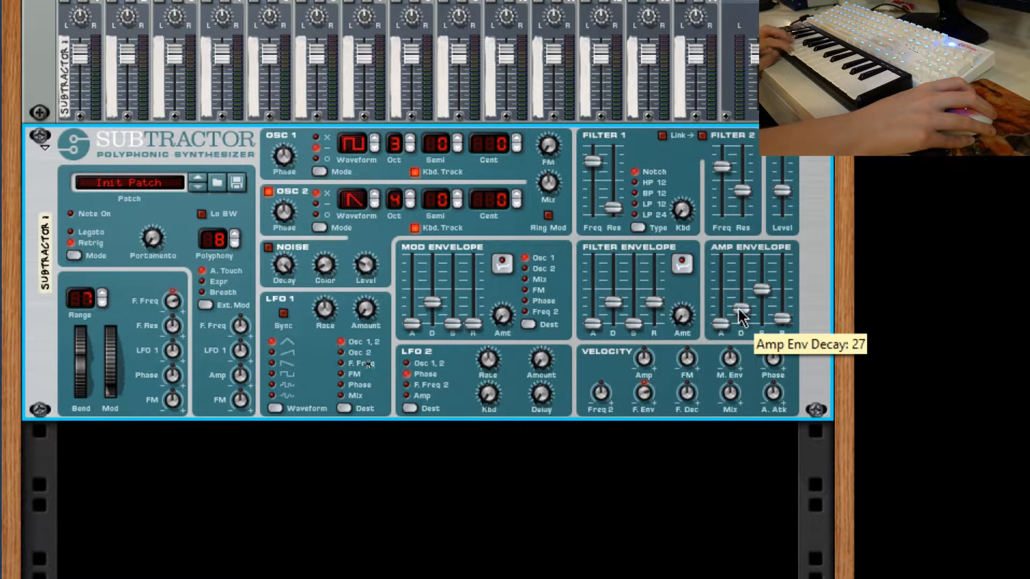
left_click_drag(738, 305, 748, 263)
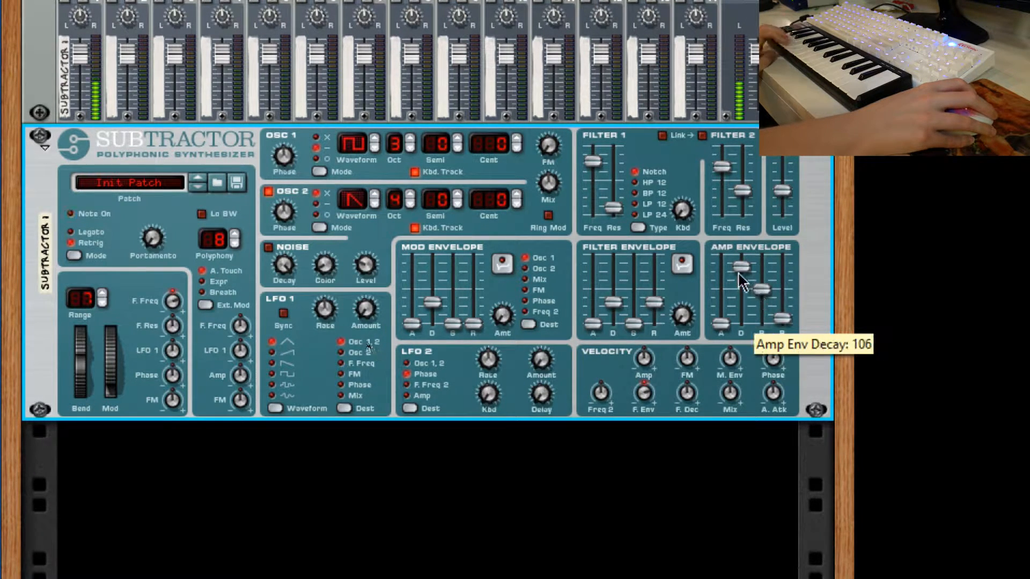
left_click_drag(742, 269, 736, 323)
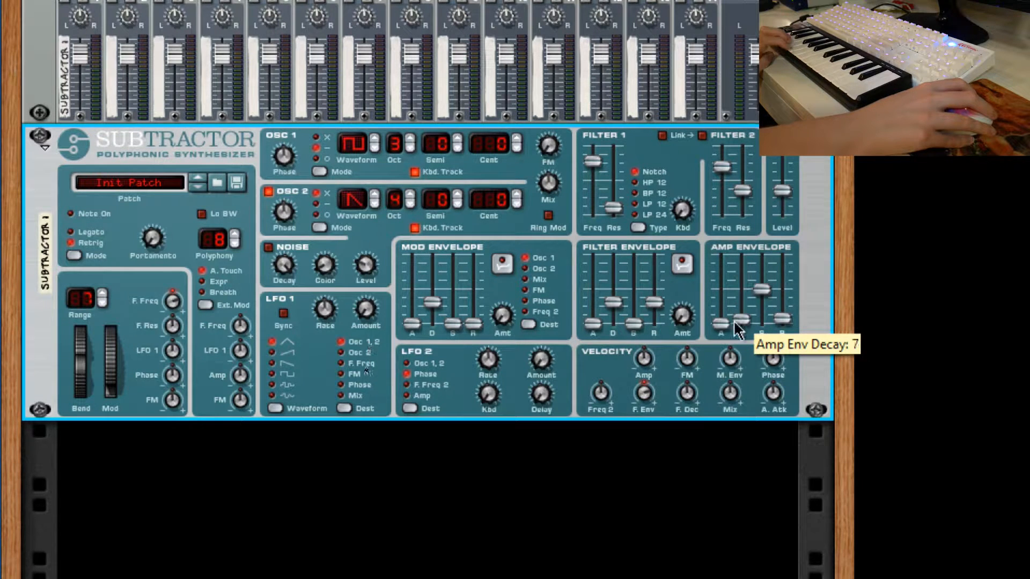
left_click_drag(744, 322, 757, 270)
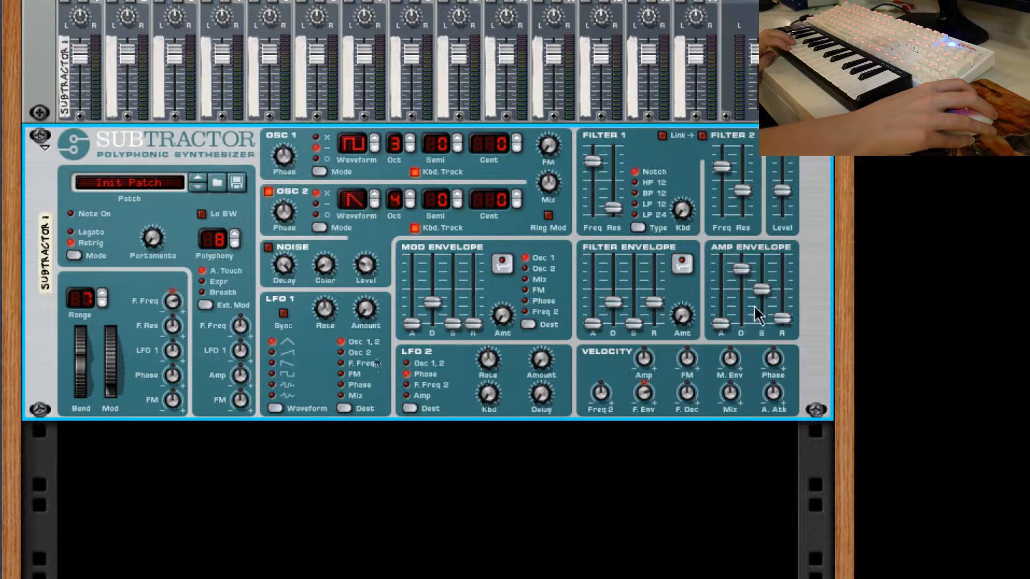
Lower the Amp Envelope's sustain, set a medium attack, and try a long release before shortening it
left_click_drag(759, 289, 759, 320)
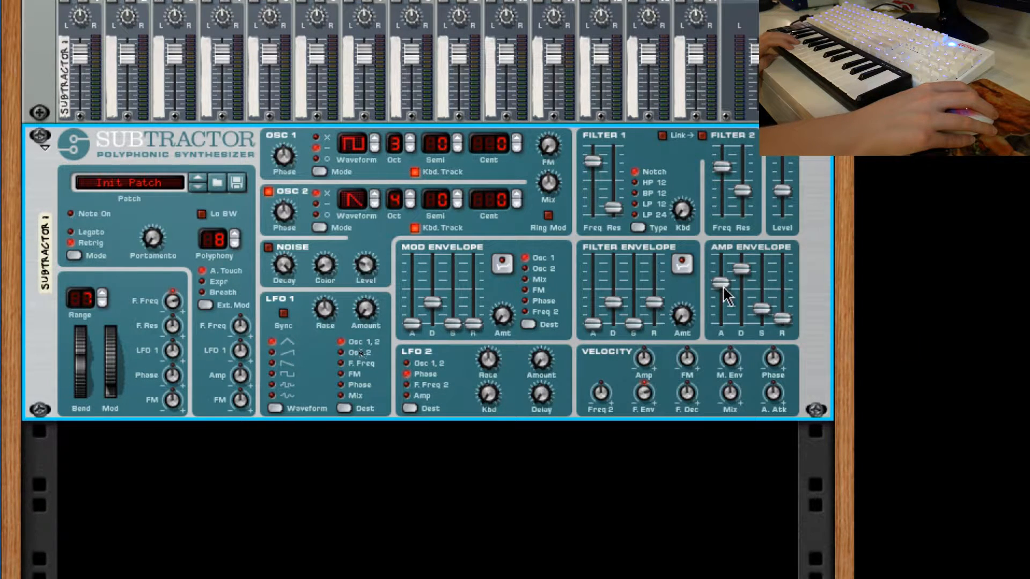
left_click_drag(720, 282, 721, 295)
left_click_drag(781, 322, 784, 278)
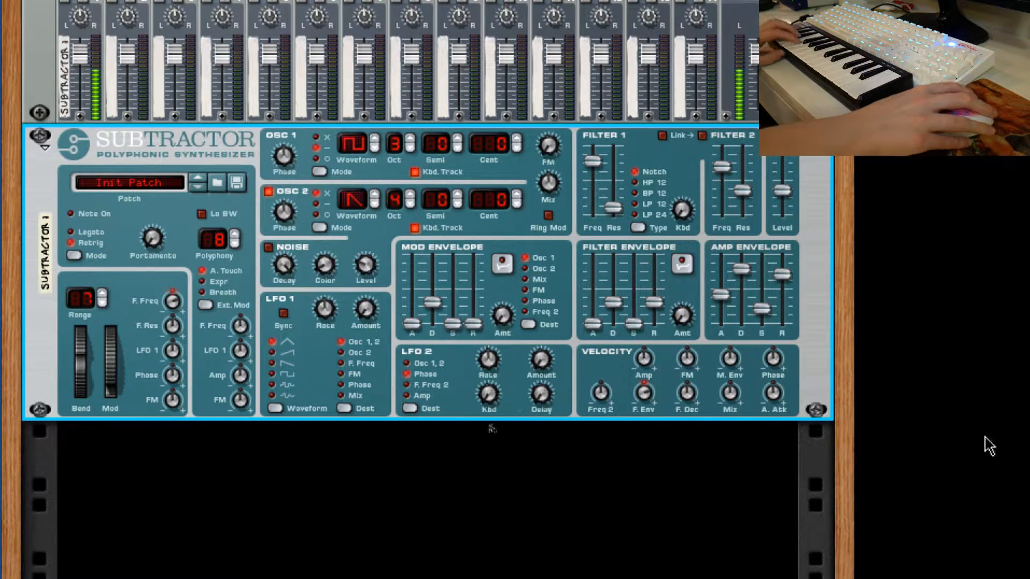
left_click_drag(781, 274, 786, 315)
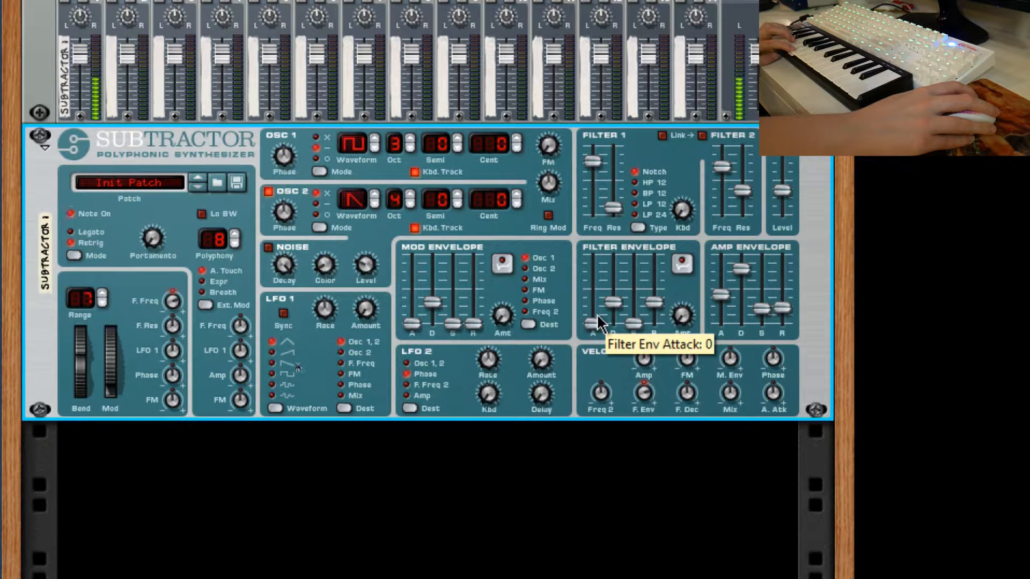
Try the Filter Envelope's attack at 103, and shape the envelope with a short attack, high sustain and short release
left_click_drag(598, 326, 598, 271)
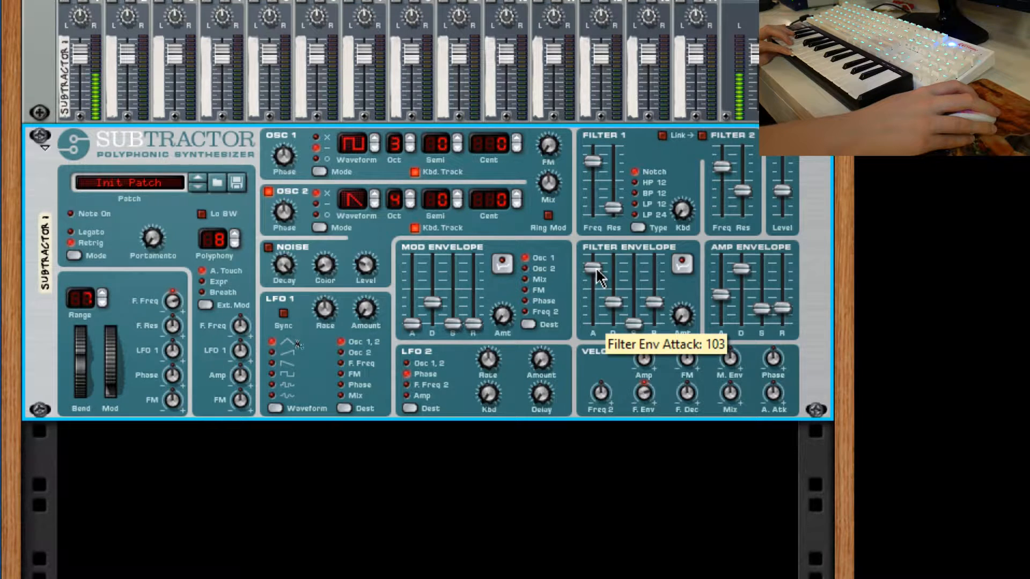
mouse_move(597, 276)
left_mouse_down()
mouse_move(598, 304)
mouse_move(598, 274)
left_mouse_up()
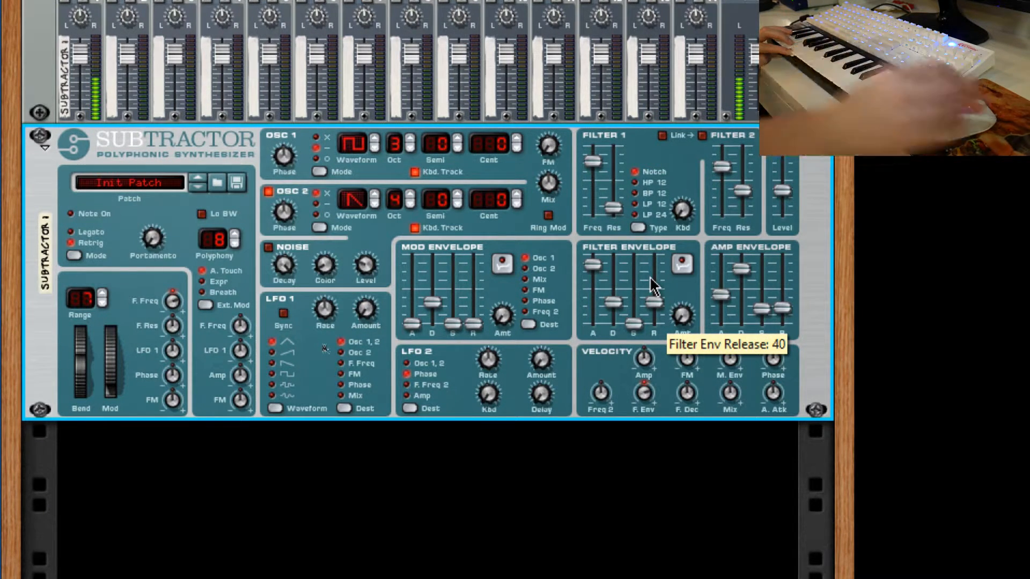
left_click_drag(614, 303, 633, 310)
left_click_drag(634, 323, 632, 268)
mouse_move(654, 302)
left_mouse_down()
mouse_move(656, 277)
mouse_move(660, 320)
left_mouse_up()
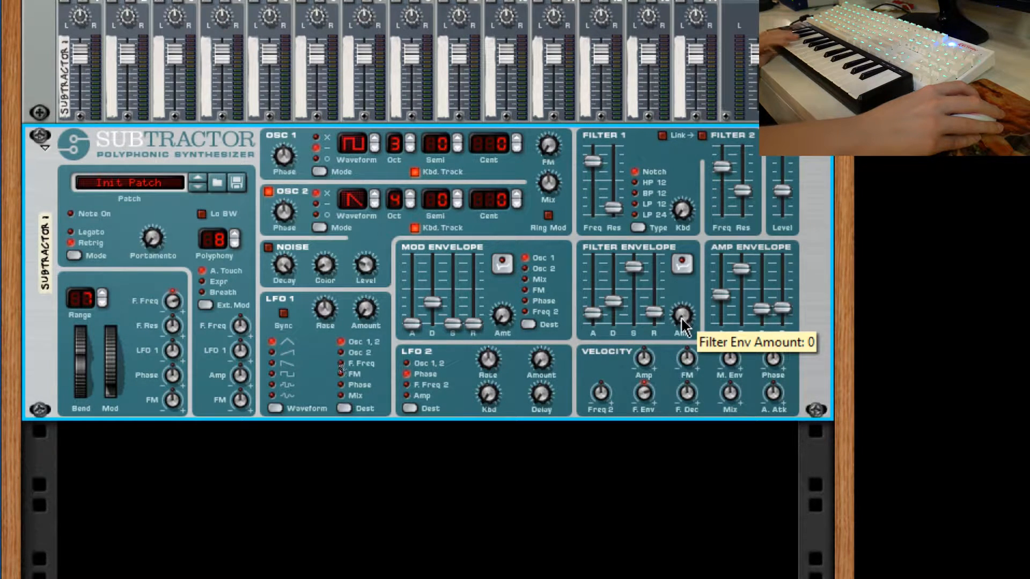
Raise the Filter Envelope's amount and the Mod Envelope's attack
left_click_drag(680, 325, 674, 265)
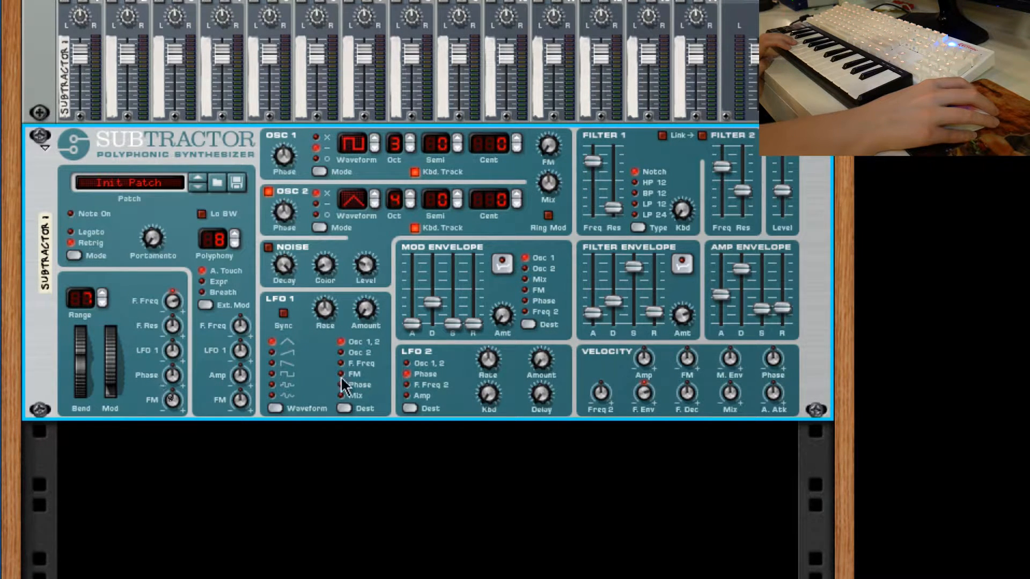
left_click_drag(412, 324, 412, 294)
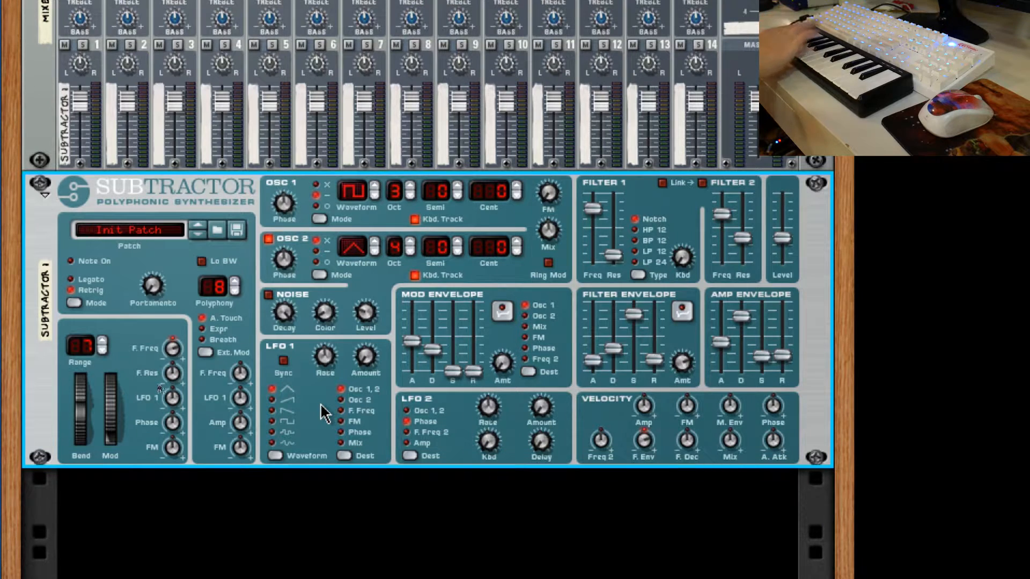
Switch LFO 1 to its second waveform, the rising ramp, and try out its rate and amount
left_click(275, 455)
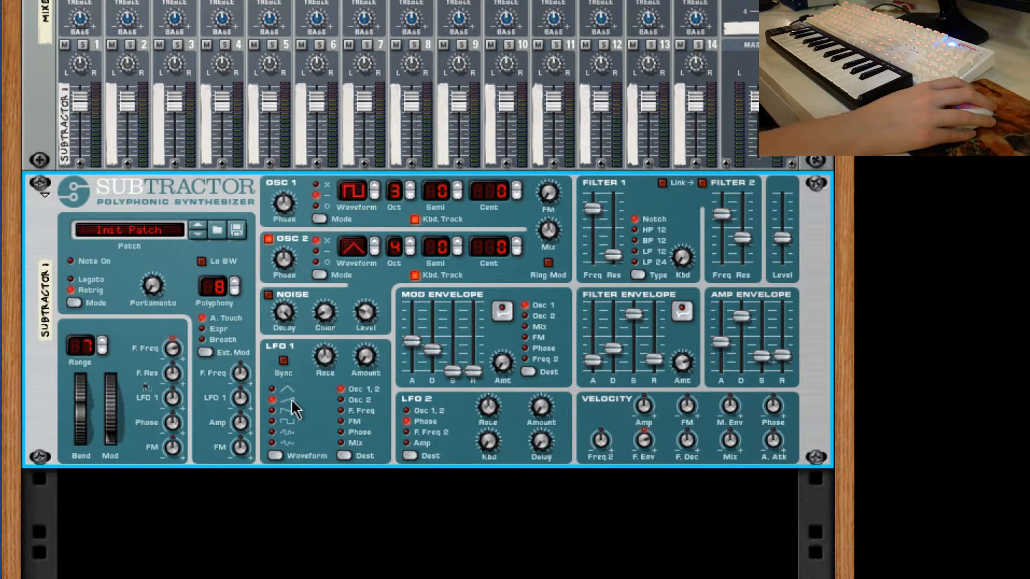
left_click_drag(331, 355, 331, 349)
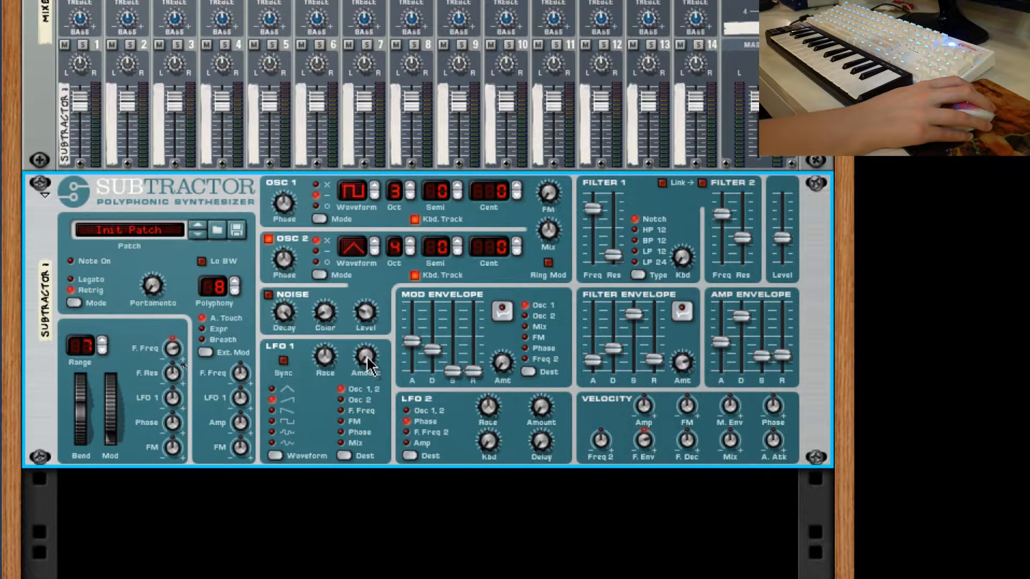
mouse_move(369, 366)
left_click_drag(367, 362, 368, 371)
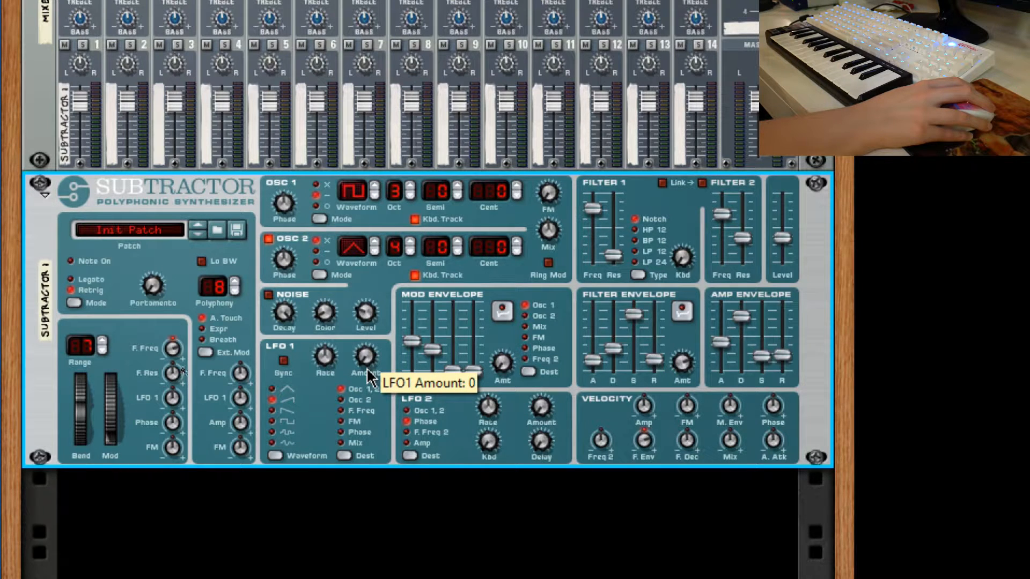
left_click_drag(369, 370, 362, 401)
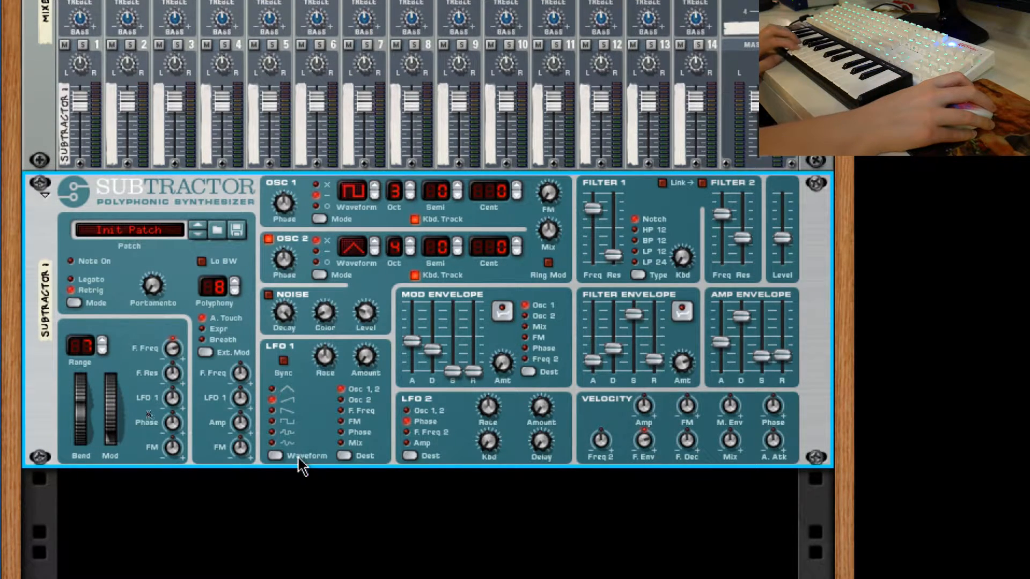
Switch LFO 1 to its third waveform, the falling ramp, and sweep its amount and rate
left_click(275, 457)
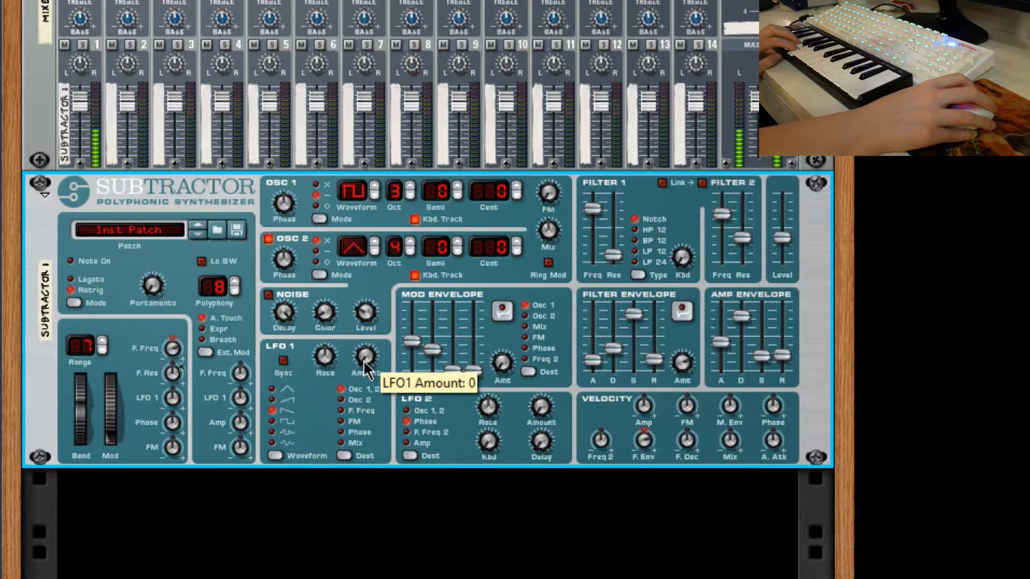
mouse_move(364, 369)
left_mouse_down()
mouse_move(365, 361)
mouse_move(368, 375)
left_mouse_up()
left_click_drag(365, 356, 365, 320)
mouse_move(324, 356)
left_mouse_down()
mouse_move(326, 393)
mouse_move(326, 328)
mouse_move(323, 348)
left_mouse_up()
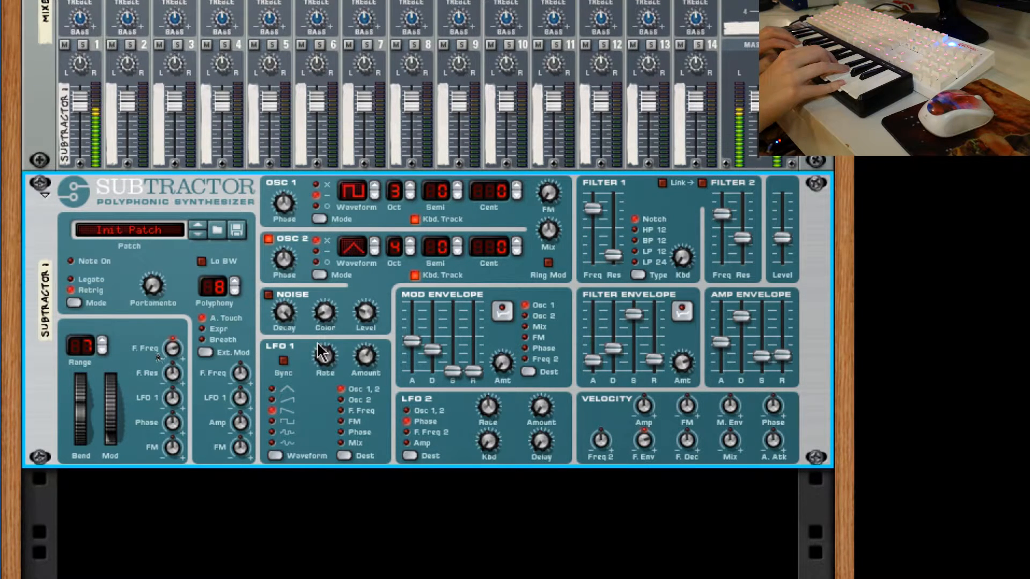
Cycle LFO 1 through its remaining waveforms back to the triangle
left_click(275, 455)
left_click(275, 455)
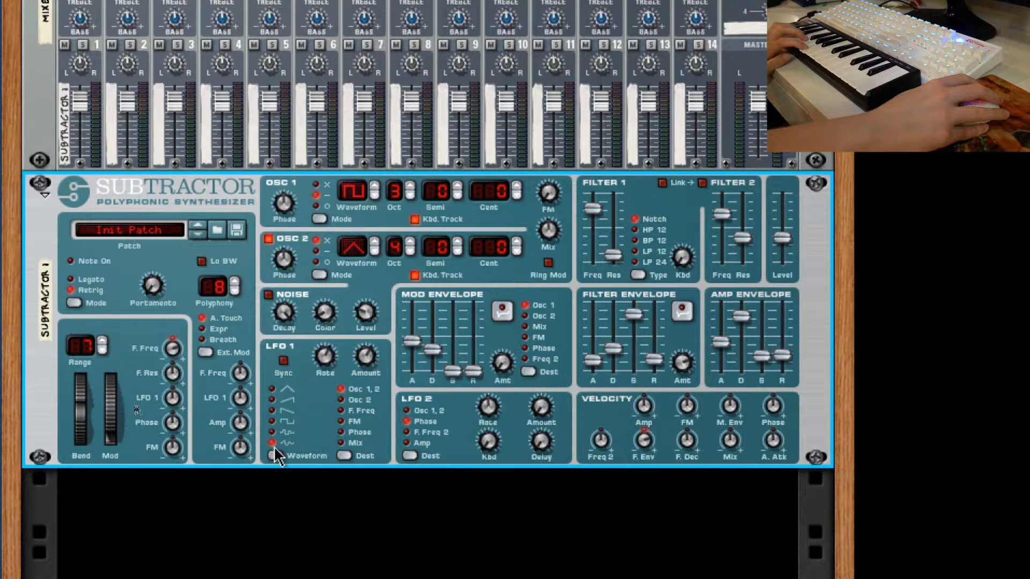
left_click(275, 455)
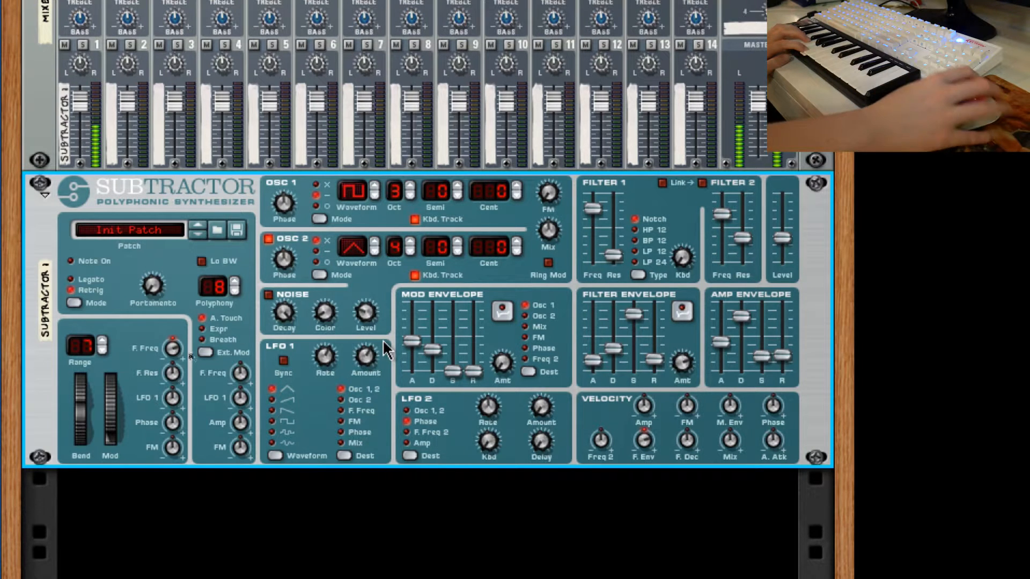
Try LFO 1's amount up to 127 with a different rate, and route the LFO to Osc 2
left_click_drag(366, 347, 362, 301)
left_click_drag(328, 380, 330, 306)
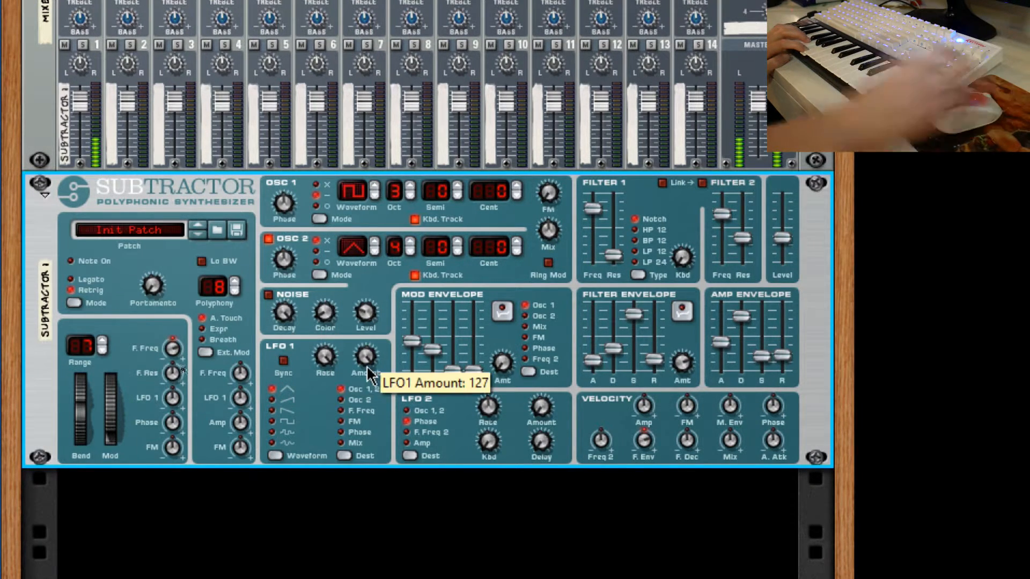
left_click(341, 399)
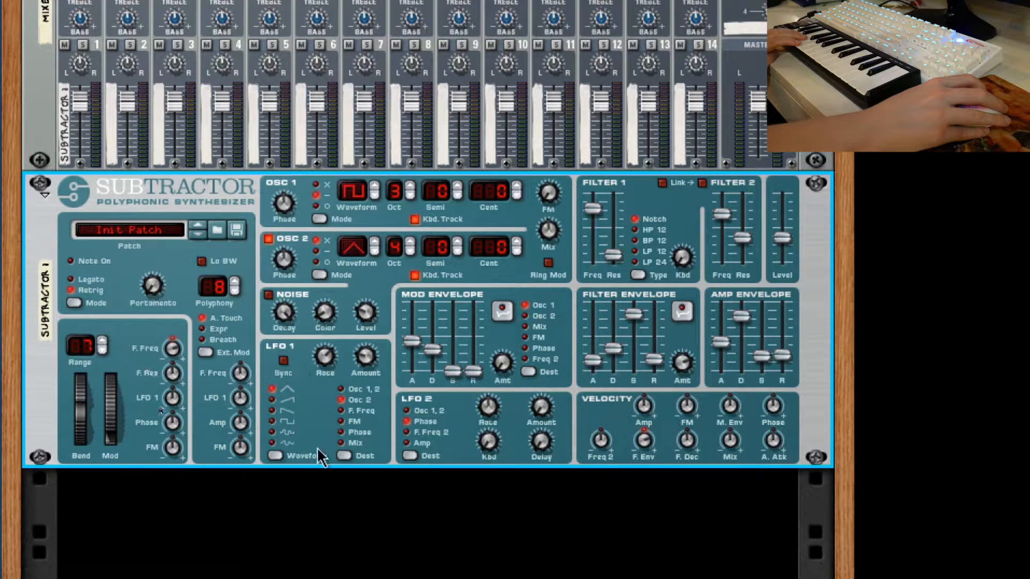
Try LFO 2 on the Amp destination with a raised amount and adjusted rate, and route it to F. Freq 2
left_click(409, 456)
left_click(410, 456)
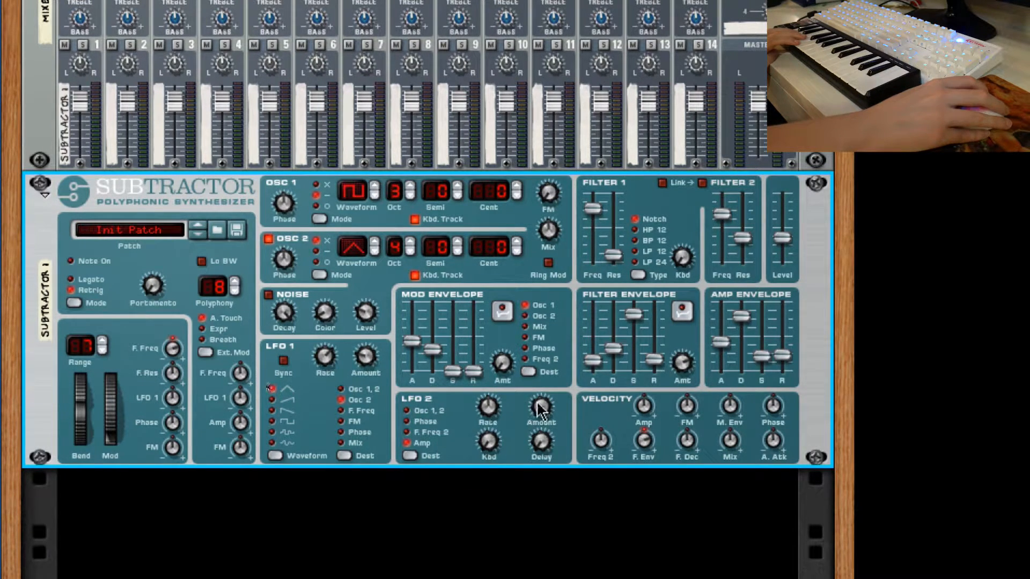
left_click_drag(541, 406, 529, 351)
mouse_move(484, 409)
left_mouse_down()
mouse_move(490, 374)
mouse_move(487, 414)
left_mouse_up()
left_click(424, 432)
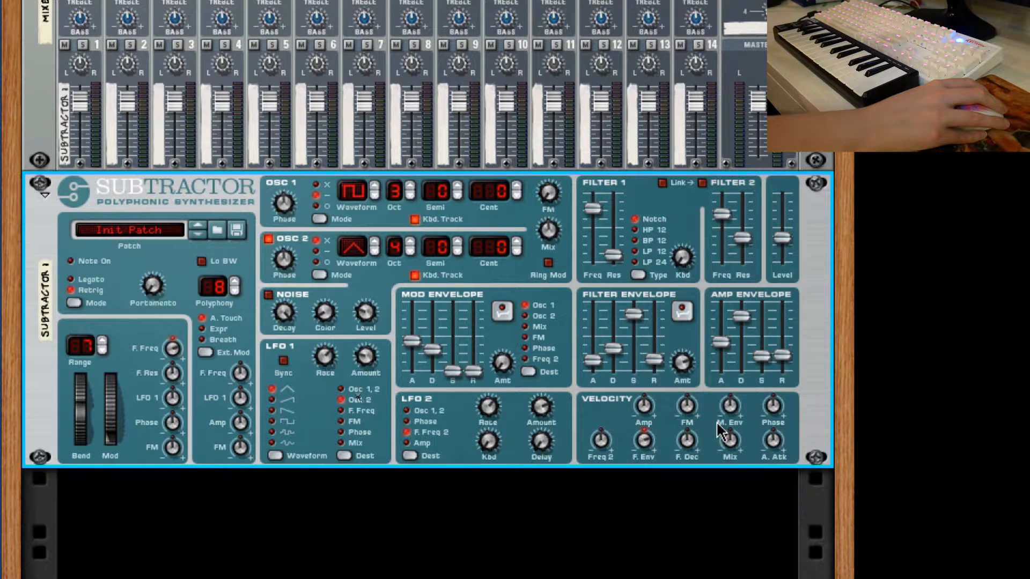
Review the Velocity, Mod Envelope and oscillator Mix controls and try out LFO 1's rate
mouse_move(731, 449)
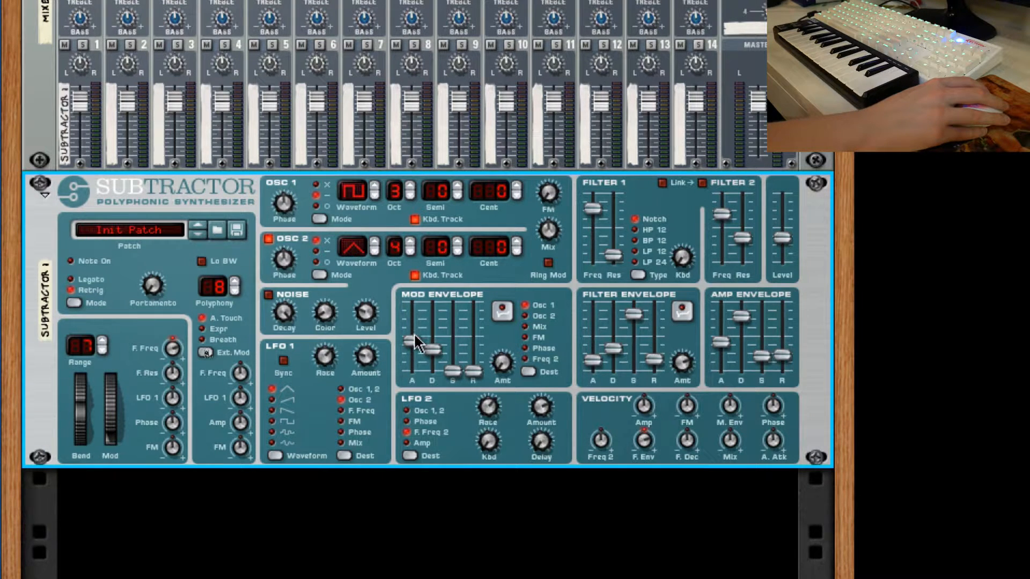
mouse_move(413, 346)
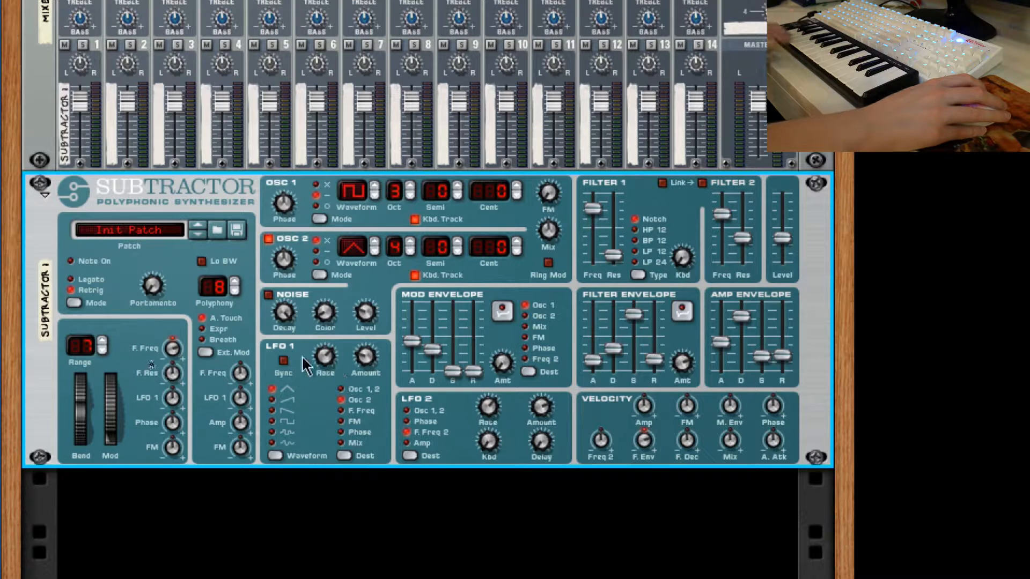
left_click_drag(326, 356, 318, 400)
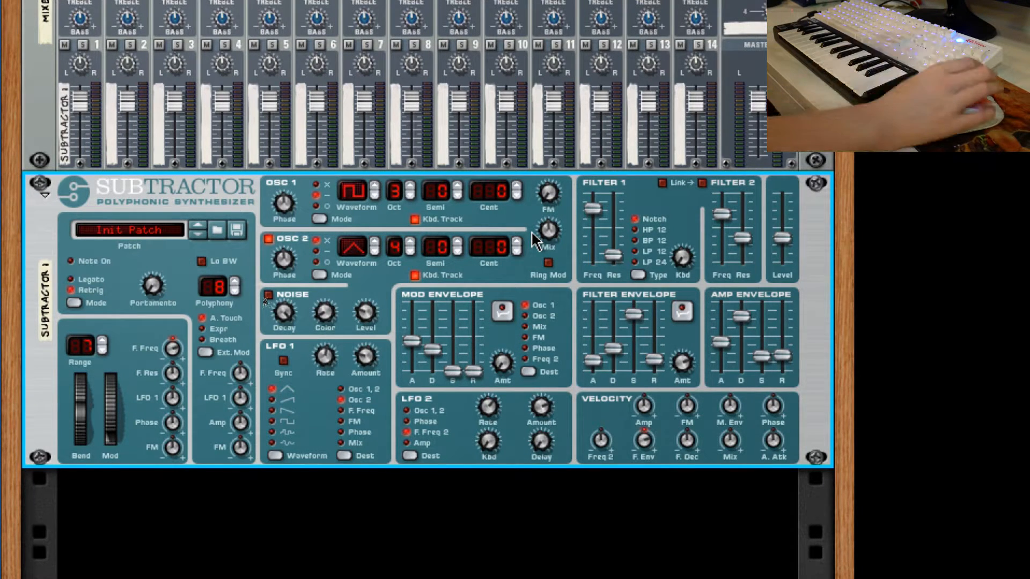
mouse_move(545, 251)
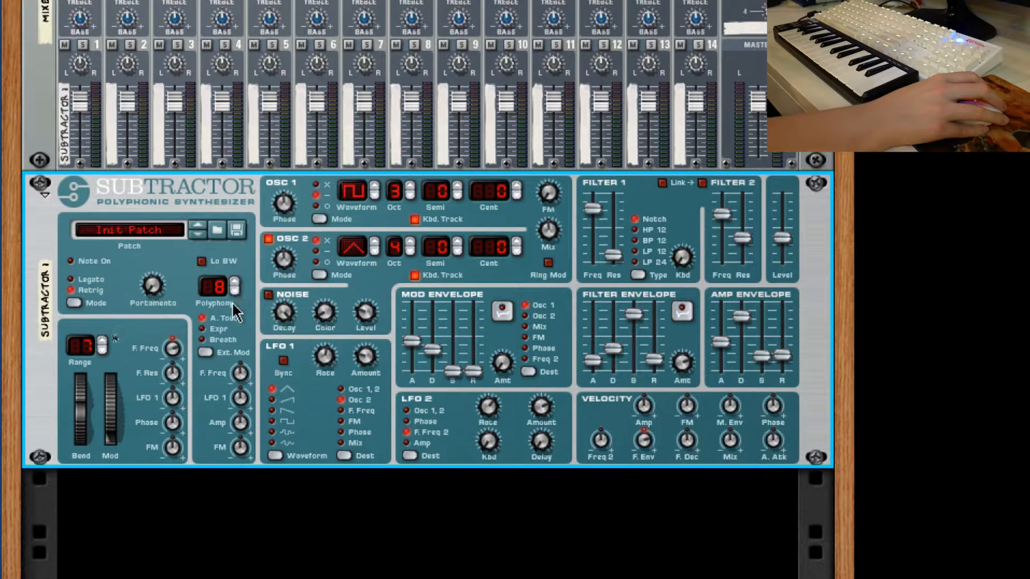
Set the synthesizer's polyphony to 3 voices
left_click(235, 283)
left_click(235, 283)
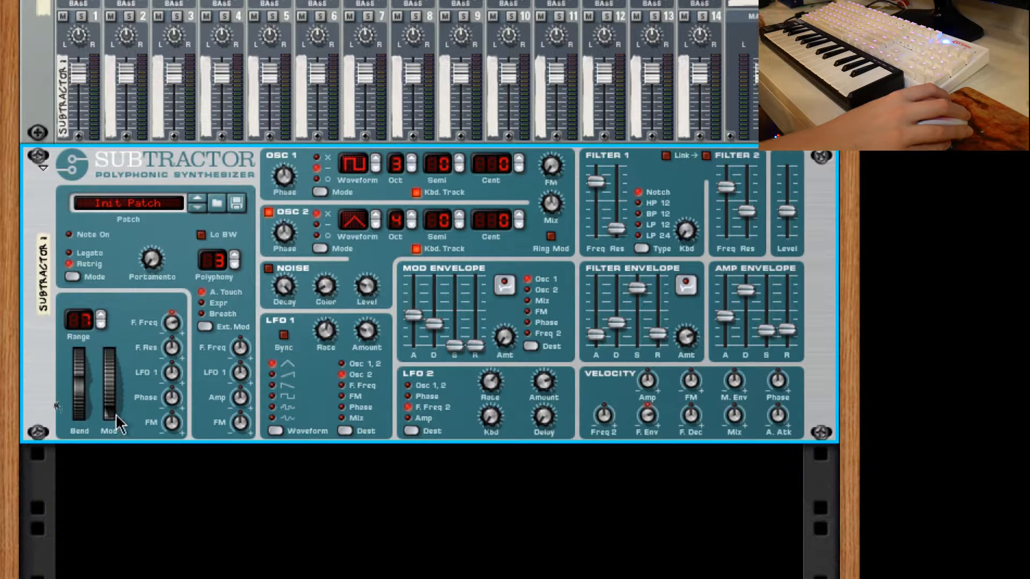
mouse_move(116, 424)
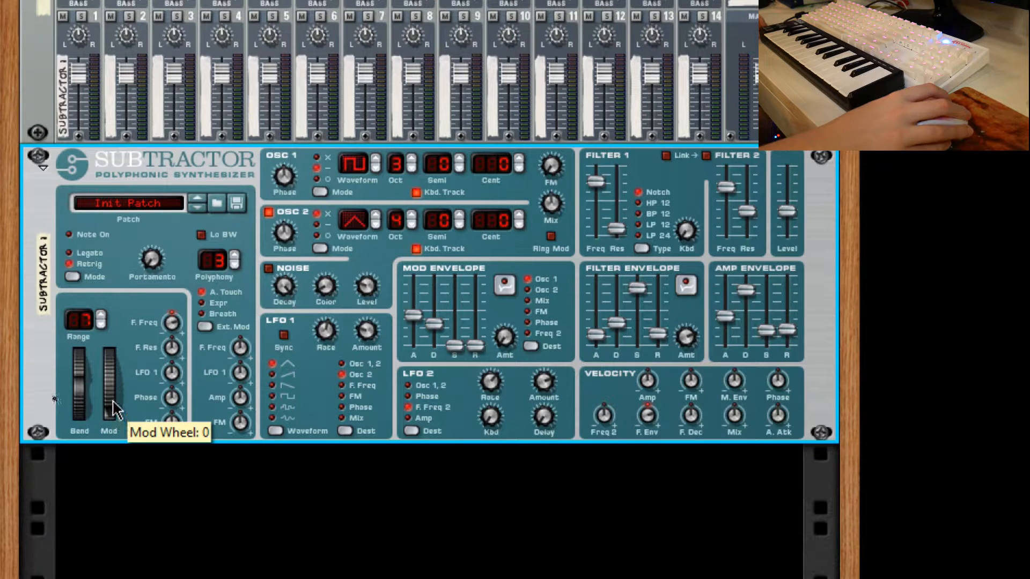
Try out the Mod wheel and the Bend wheel, leaving the Mod wheel at 0
left_click_drag(111, 400, 112, 425)
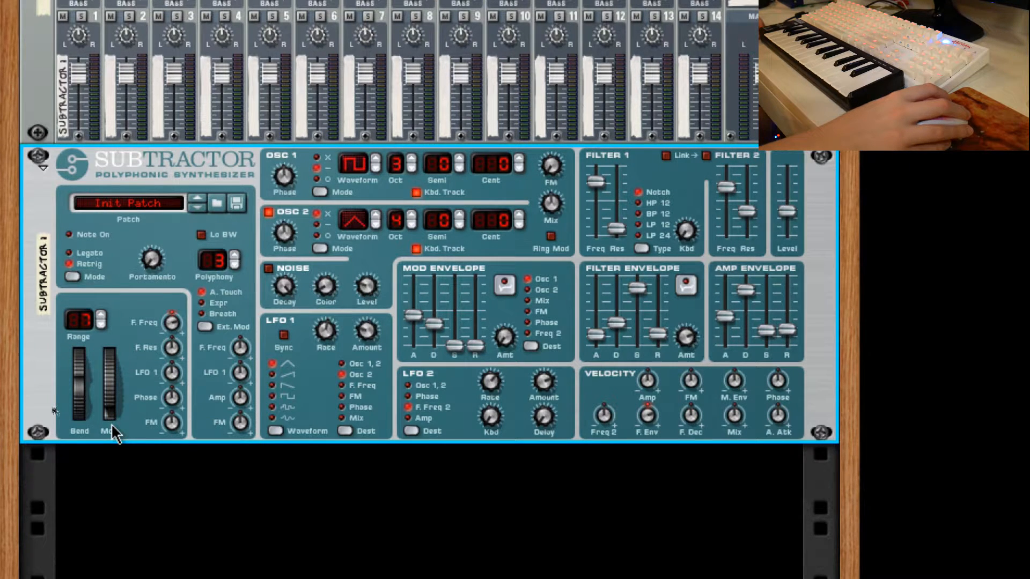
scroll(311, 367, "down", 2)
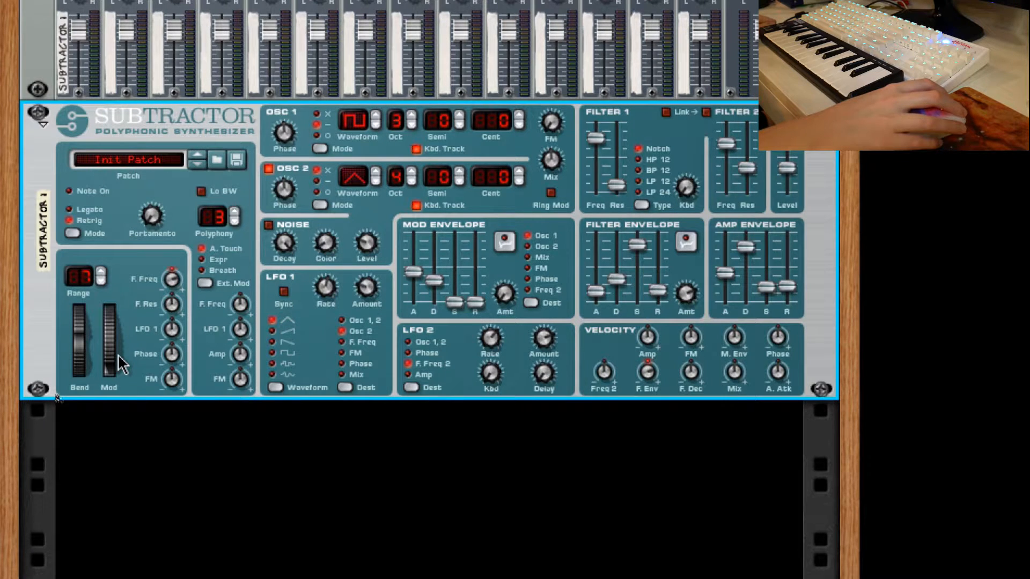
mouse_move(121, 365)
mouse_move(113, 347)
left_mouse_down()
mouse_move(108, 355)
mouse_move(124, 318)
mouse_move(127, 357)
left_mouse_up()
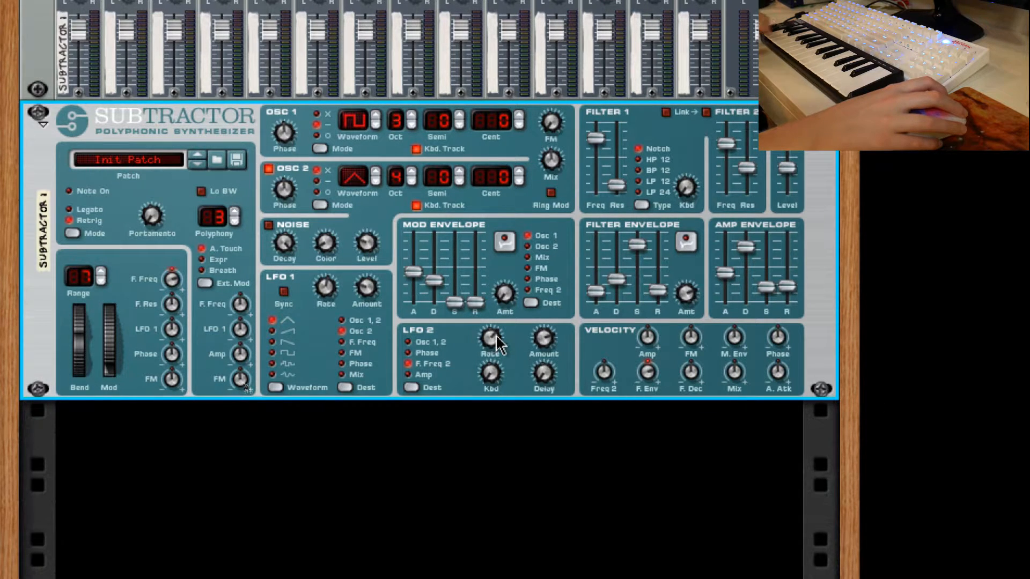
left_click_drag(497, 349, 483, 375)
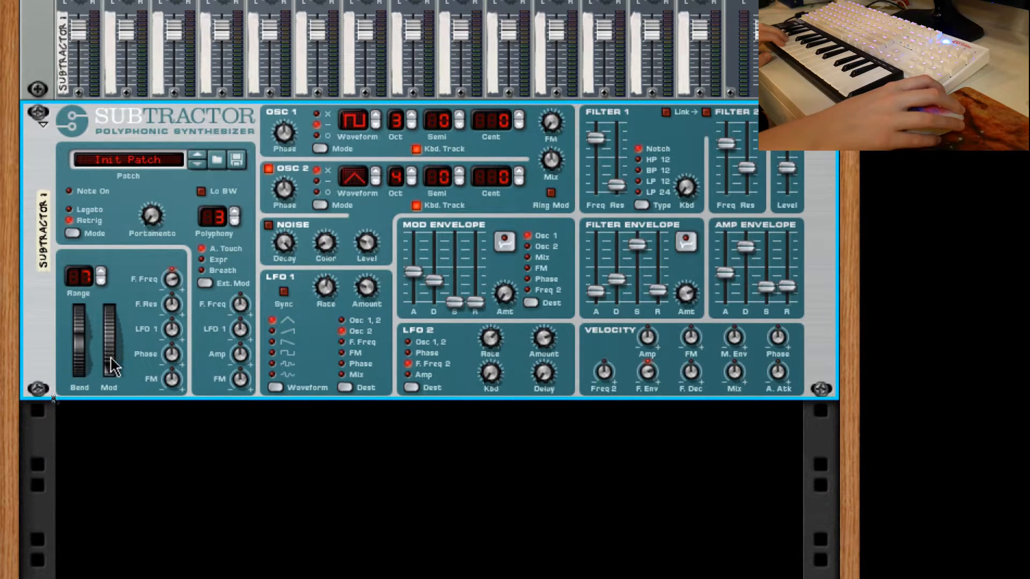
left_click_drag(112, 356, 101, 423)
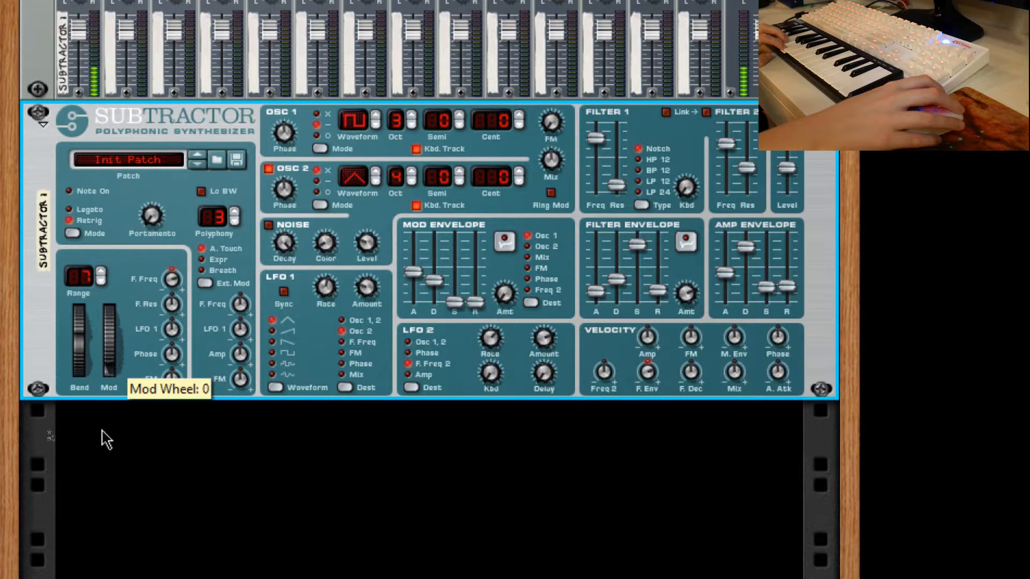
left_click_drag(79, 348, 92, 365)
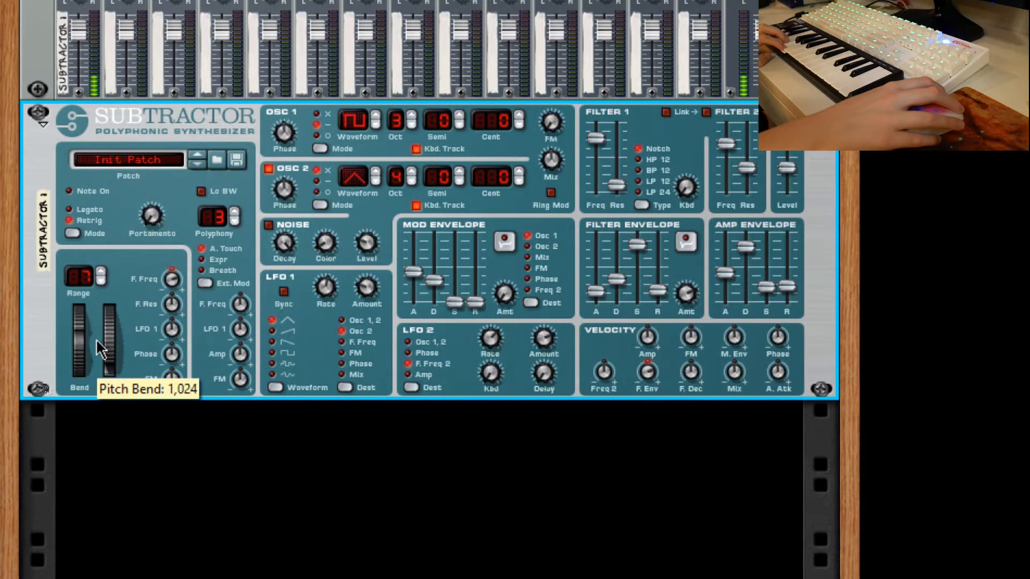
left_click_drag(122, 330, 168, 494)
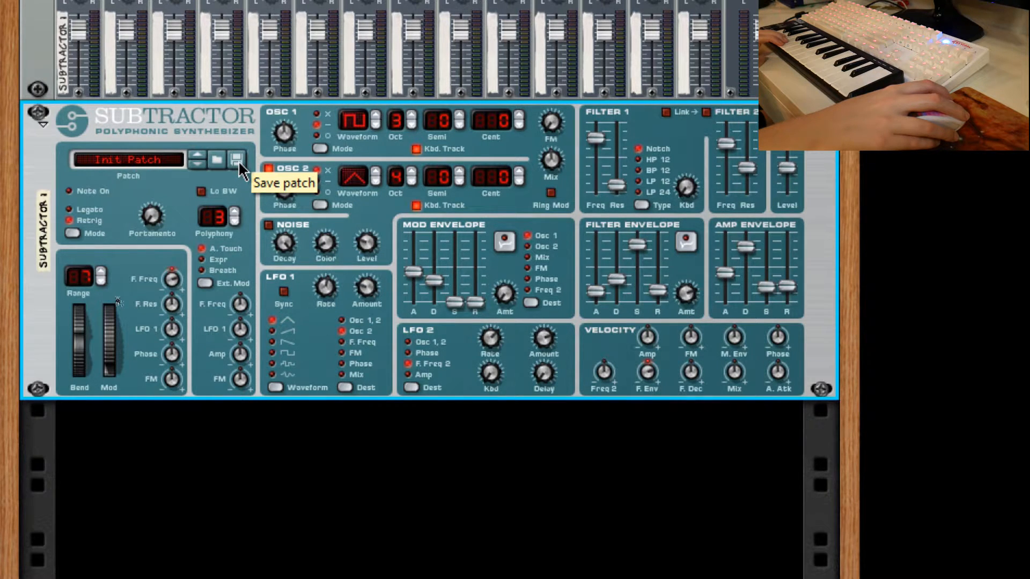
Open the patch save dialog and look through the patches in the Subtractor Sounds folder without saving
left_click(237, 161)
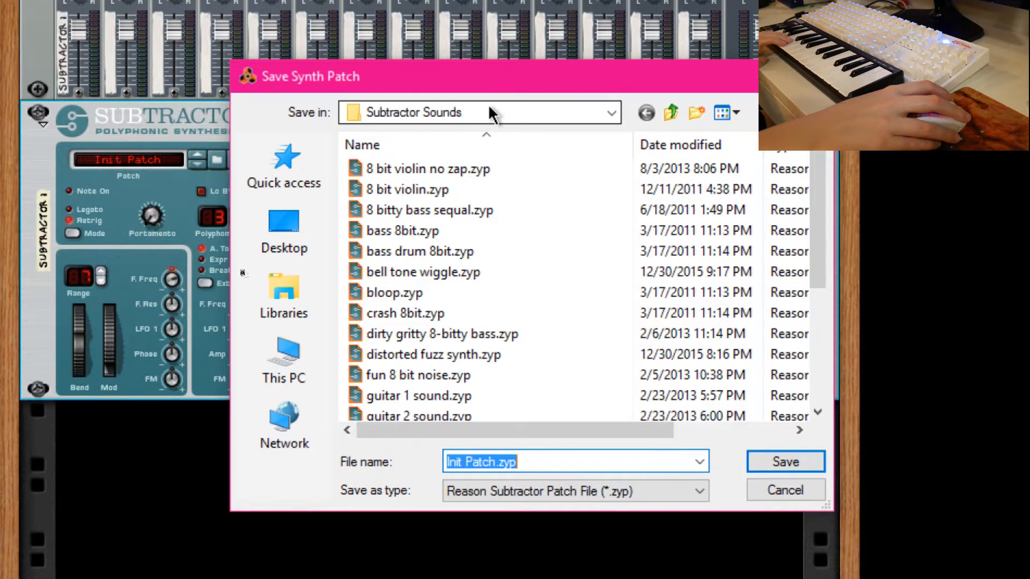
mouse_move(818, 209)
left_mouse_down()
mouse_move(806, 299)
mouse_move(812, 214)
left_mouse_up()
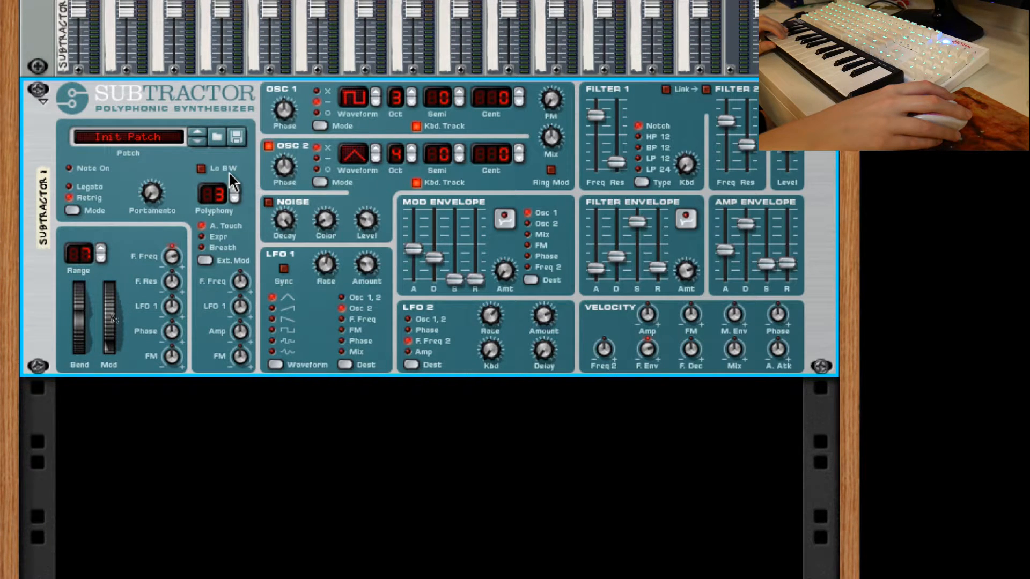
Browse for a patch in the Subtractor Sounds folder under Music Production and Reason Files on the Red Baron (E:) drive
left_click(217, 138)
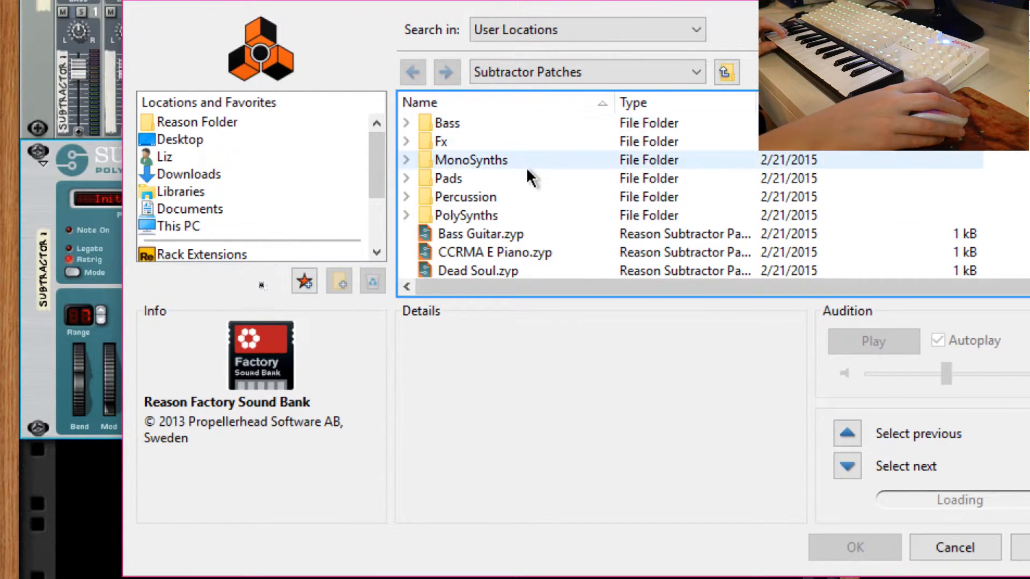
left_click(555, 72)
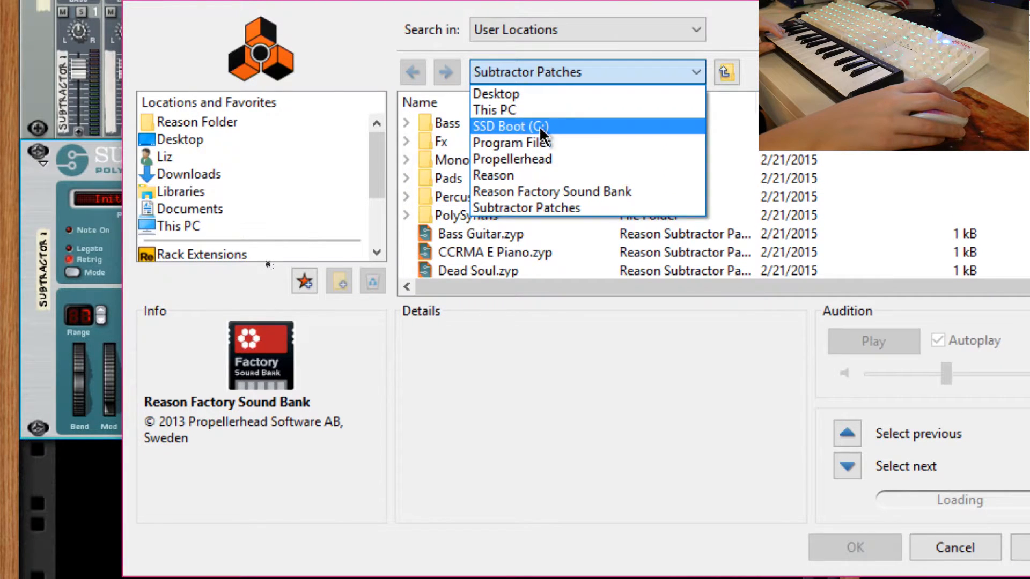
left_click(289, 225)
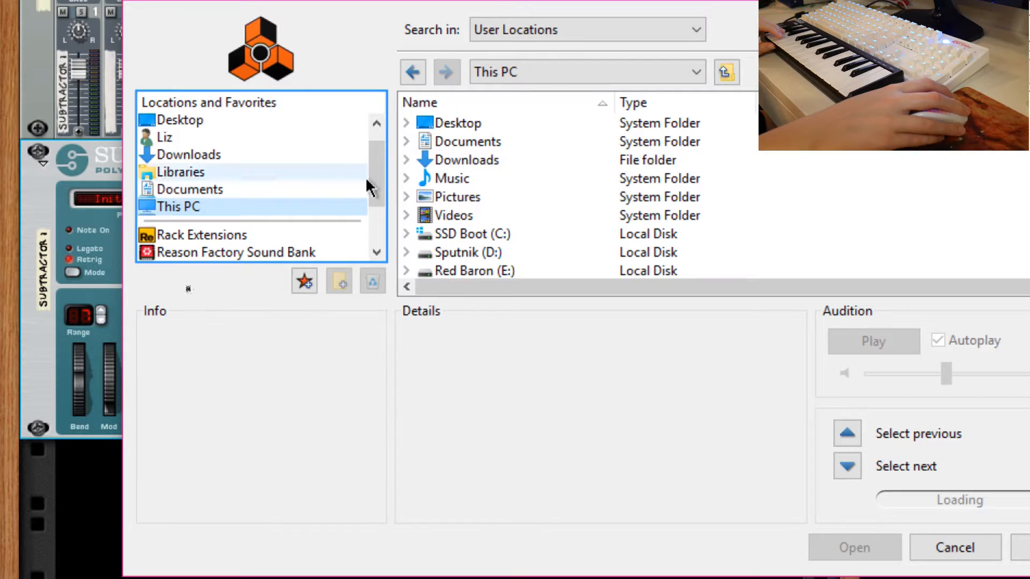
left_click(449, 274)
double_click(450, 270)
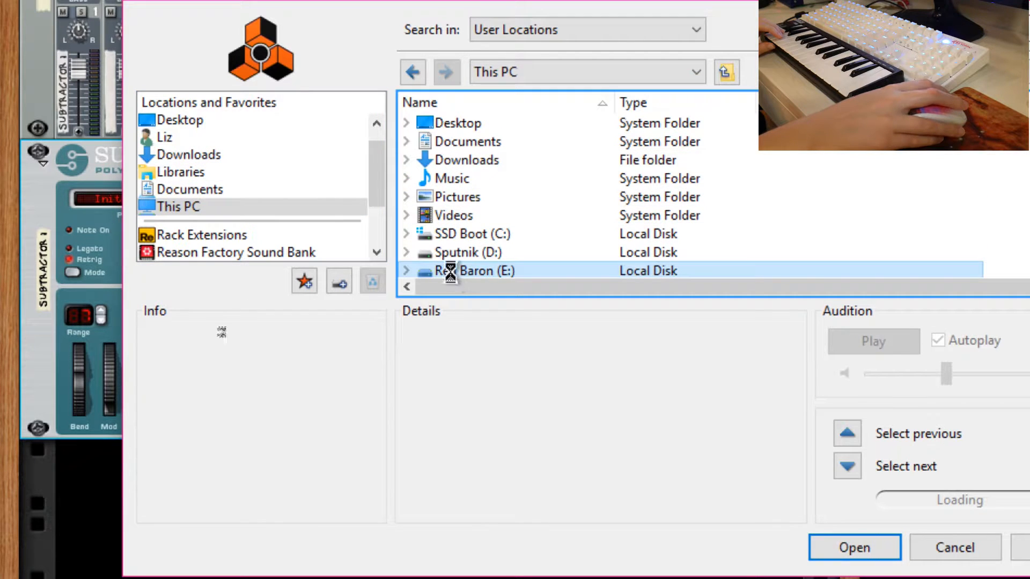
scroll(562, 168, "down", 1)
scroll(565, 177, "down", 4)
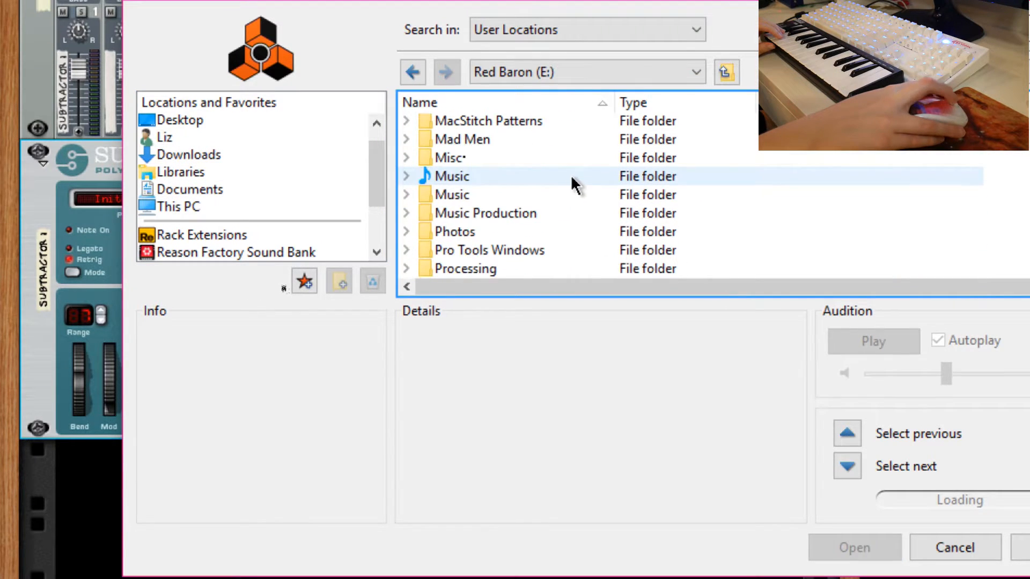
double_click(506, 220)
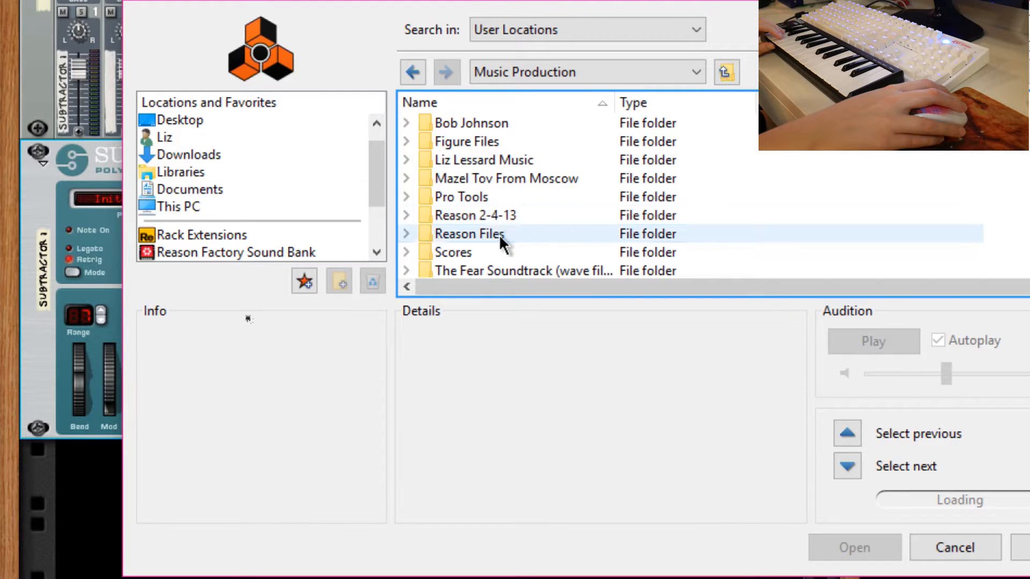
double_click(499, 234)
double_click(520, 215)
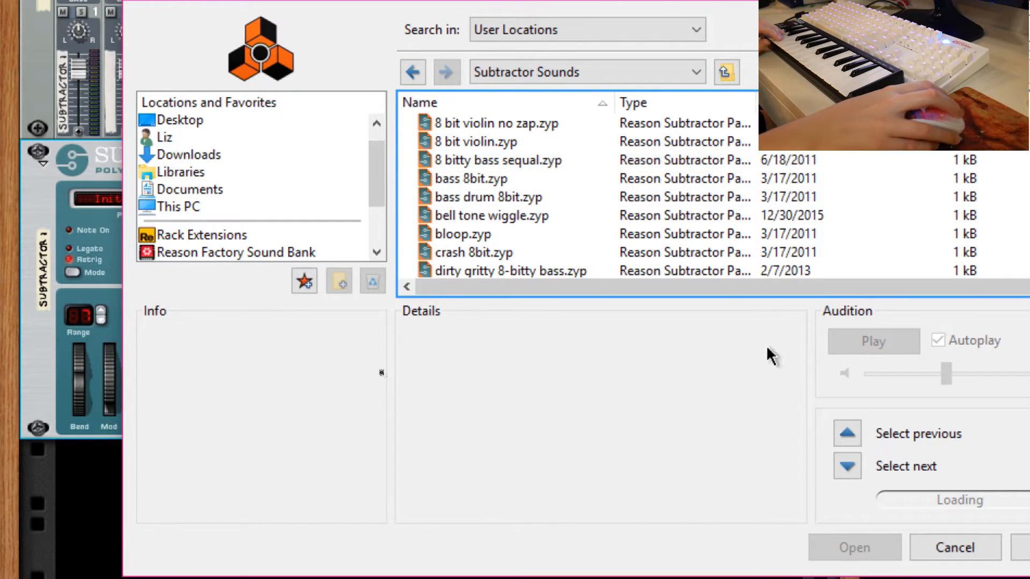
Load the patch dirty gritty 8-bitty bass.zyp into the Subtractor
scroll(602, 217, "down", 5)
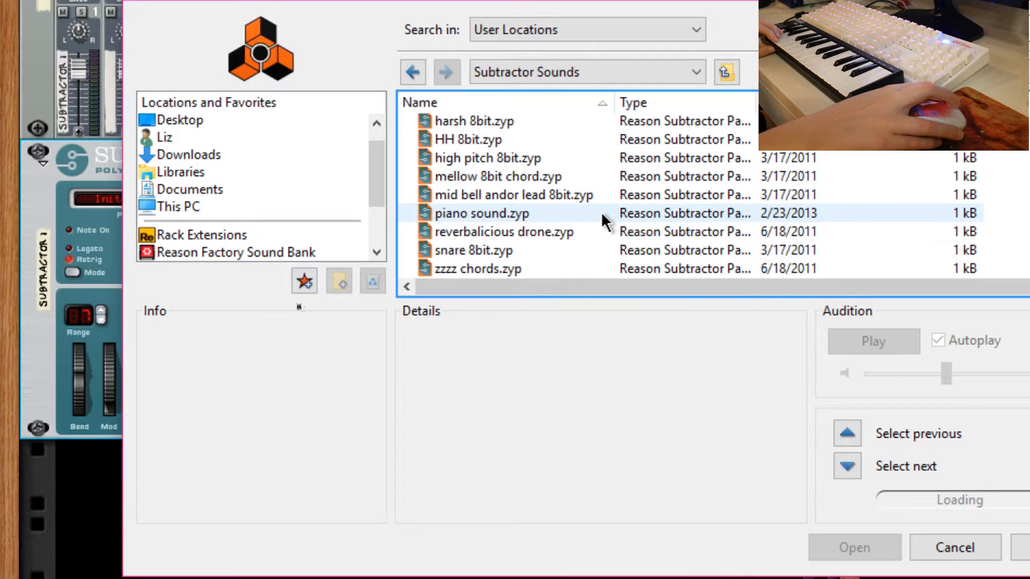
scroll(500, 230, "up", 3)
left_click(509, 165)
left_click(852, 545)
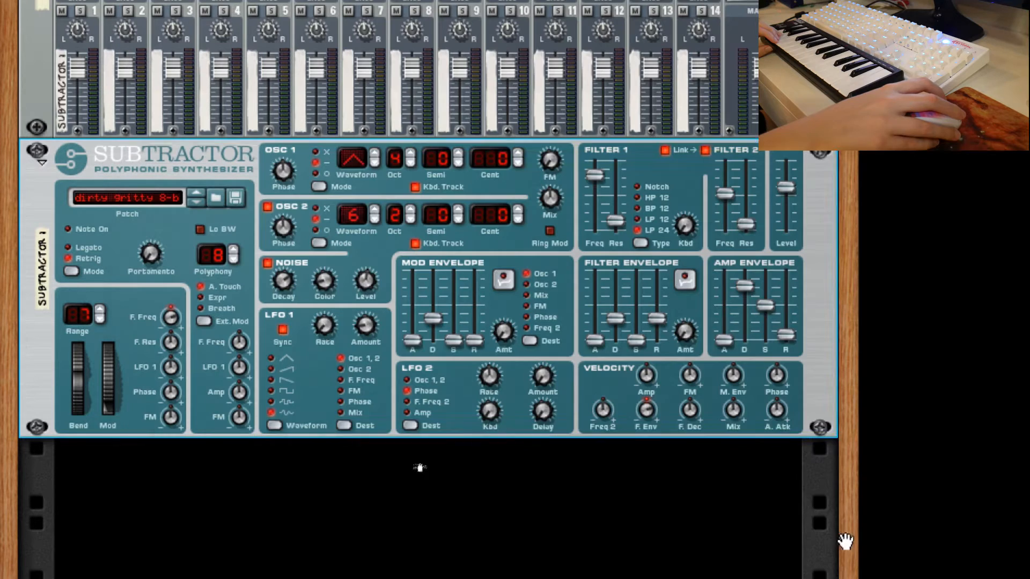